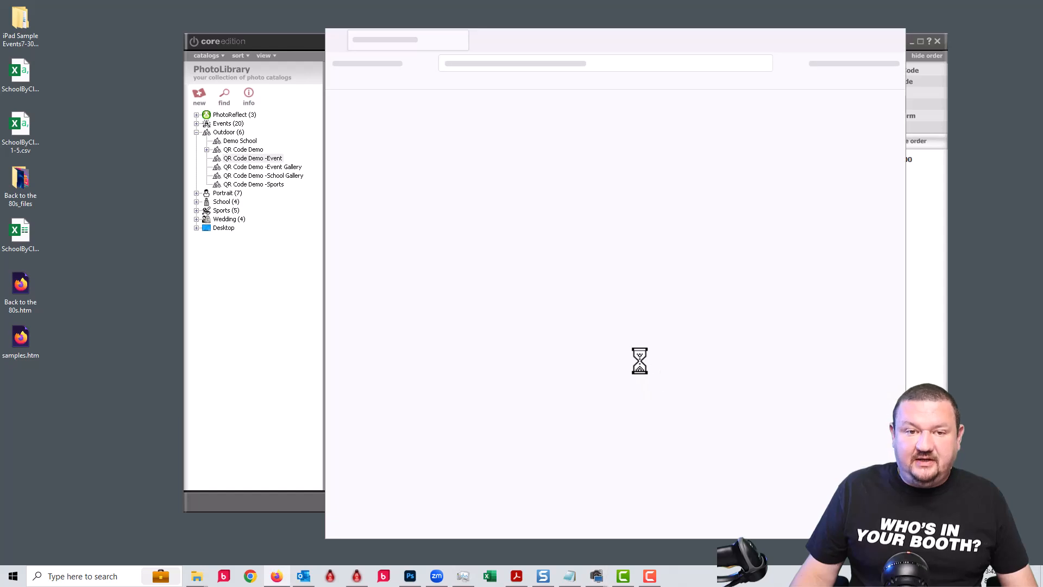
Switch the code type to Named Subevent and replace the Subevent text with the player's name.
mouse_move(483, 136)
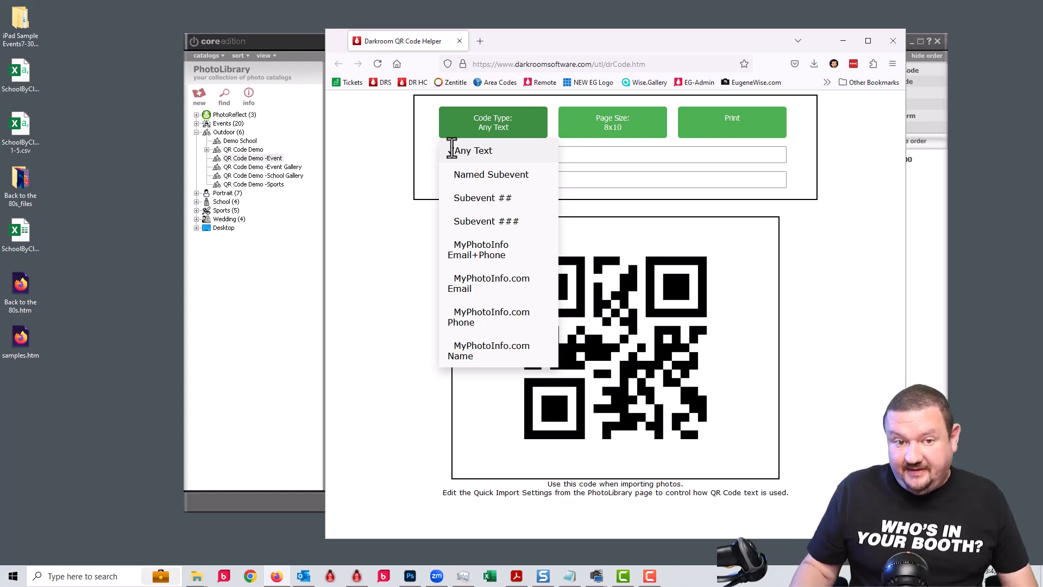
click(495, 175)
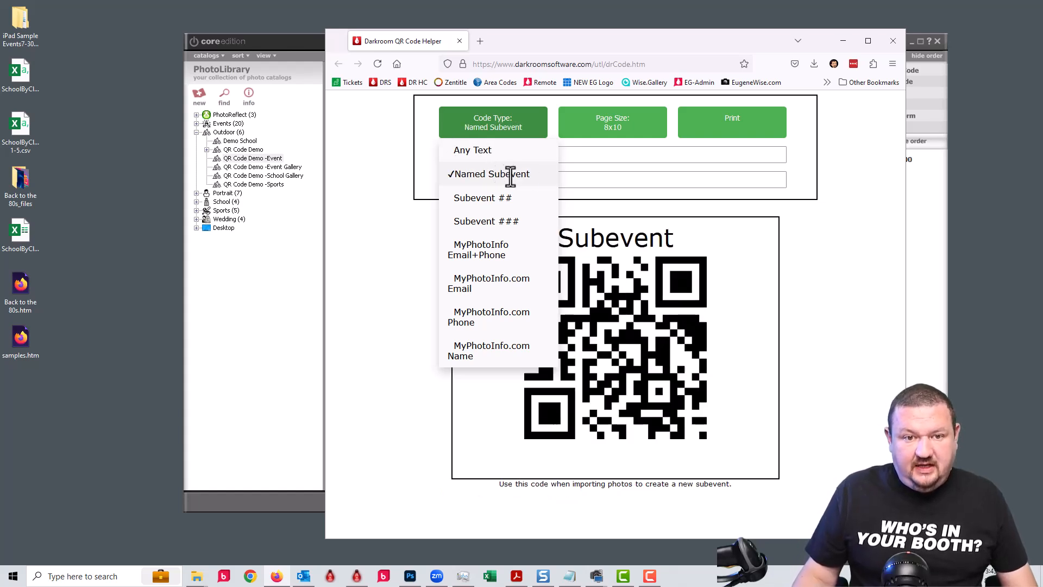
drag(581, 160, 172, 106)
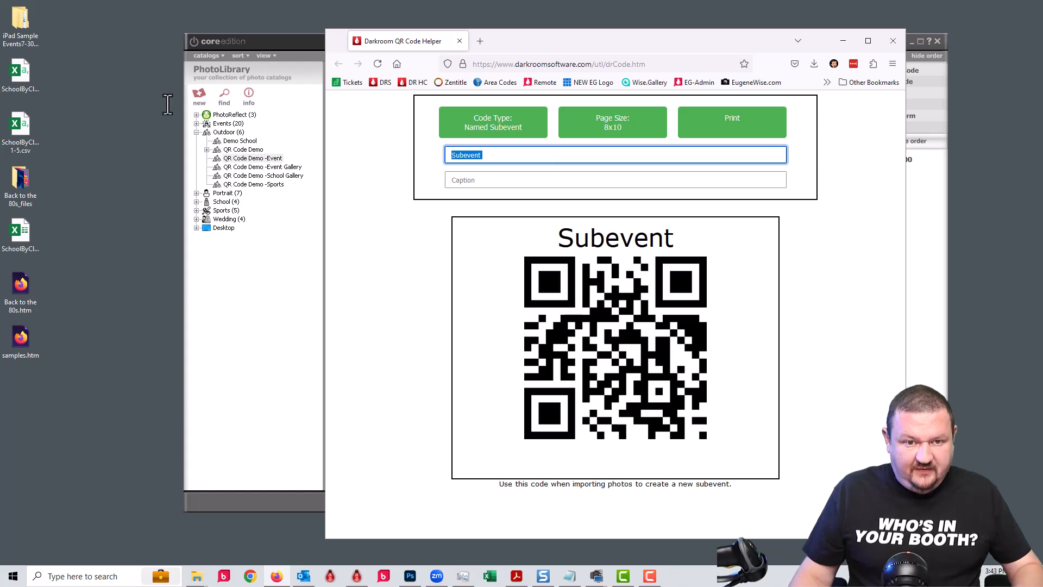
text(Make)
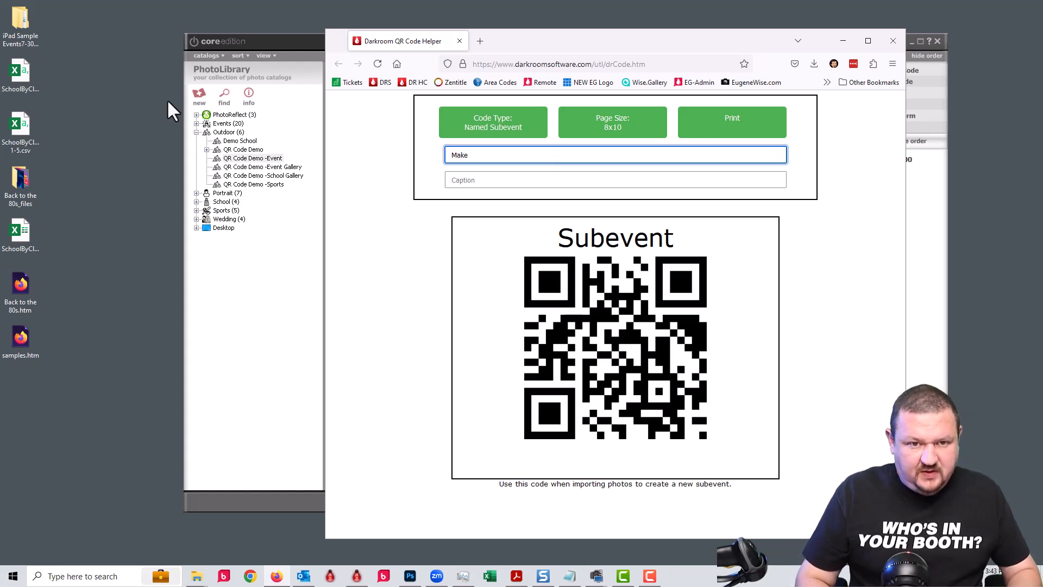
key(BackSpace)
key(BackSpace)
text(M)
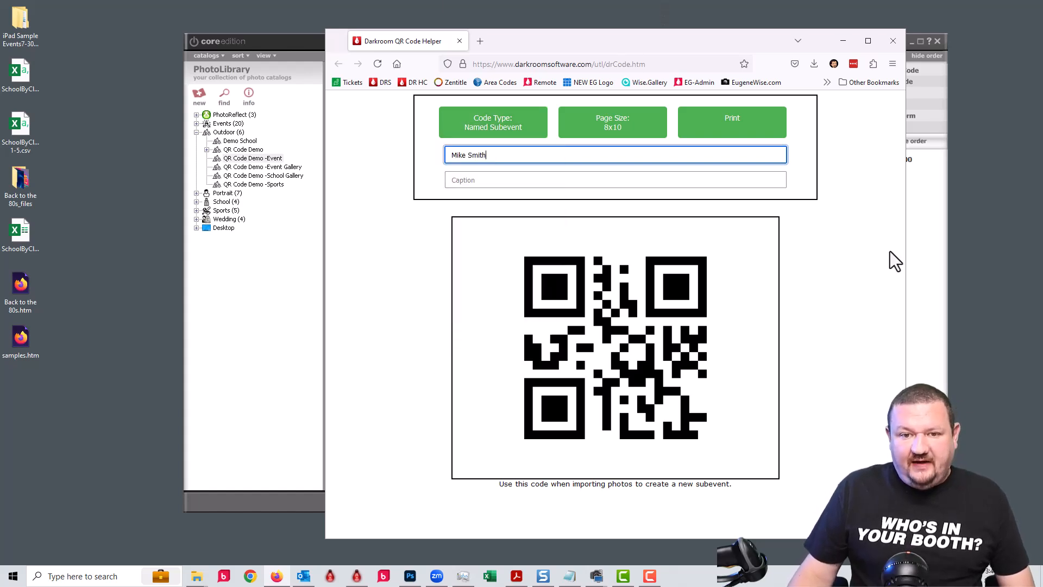
click(758, 329)
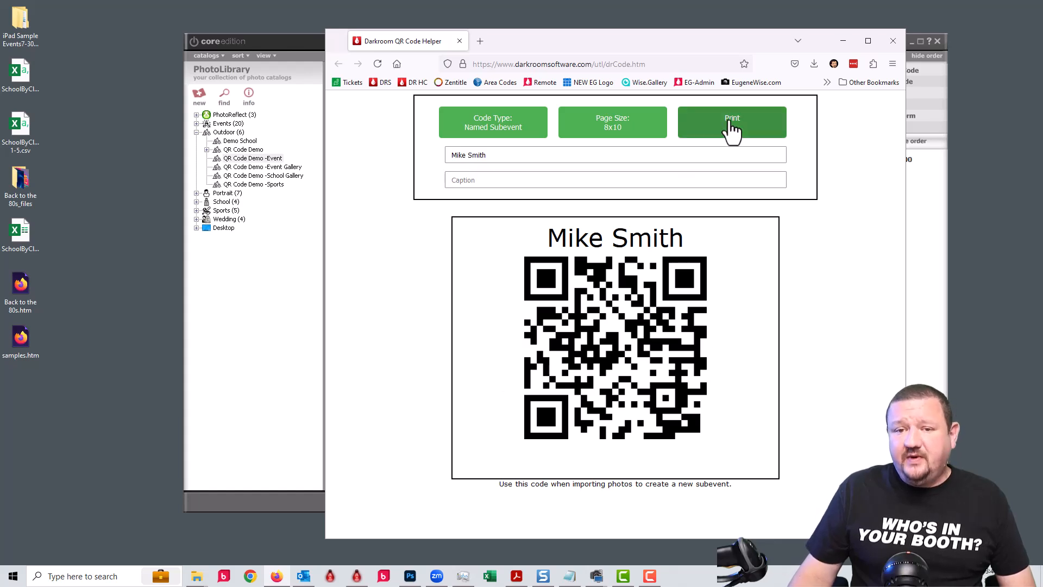
click(732, 125)
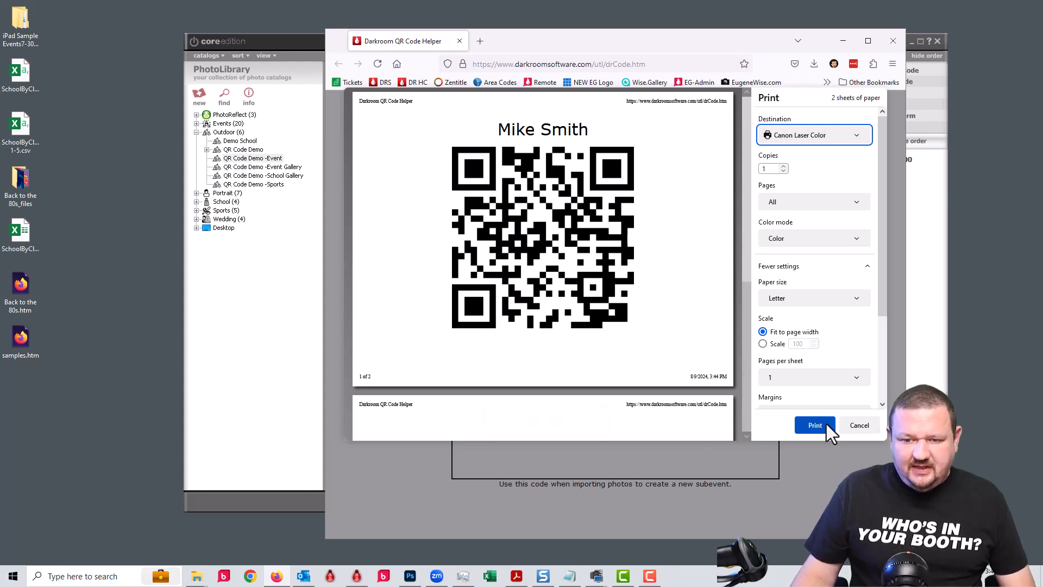
click(857, 428)
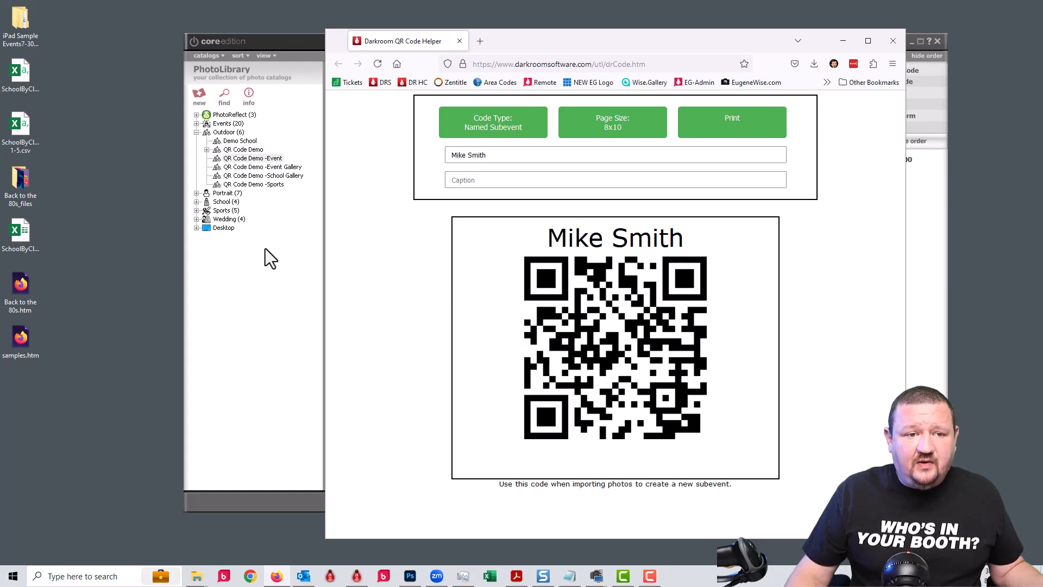
Back in Darkroom, confirm Quick Import Setup with Scan images for QR Codes still checked.
click(288, 387)
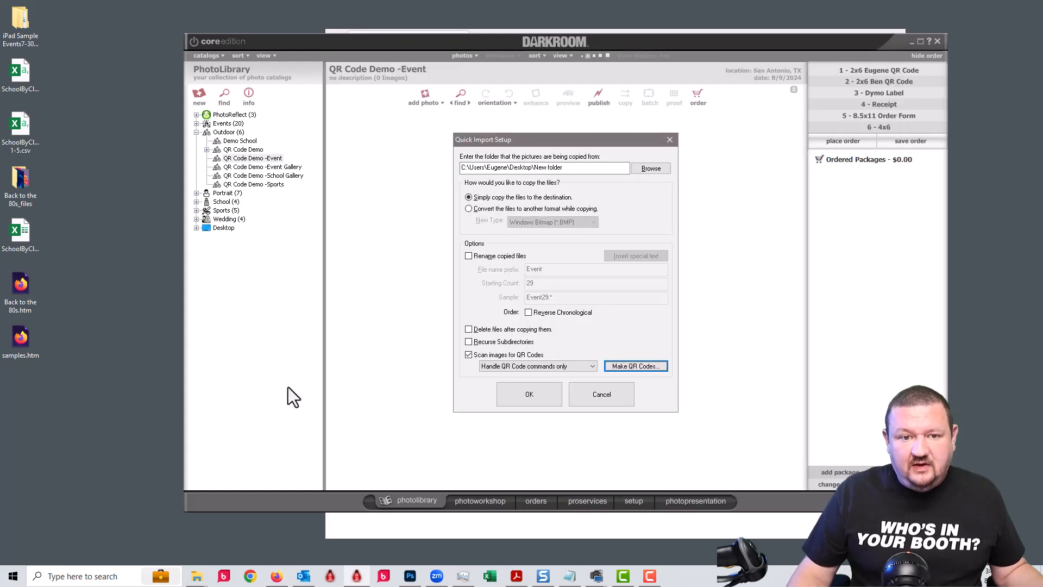
click(600, 394)
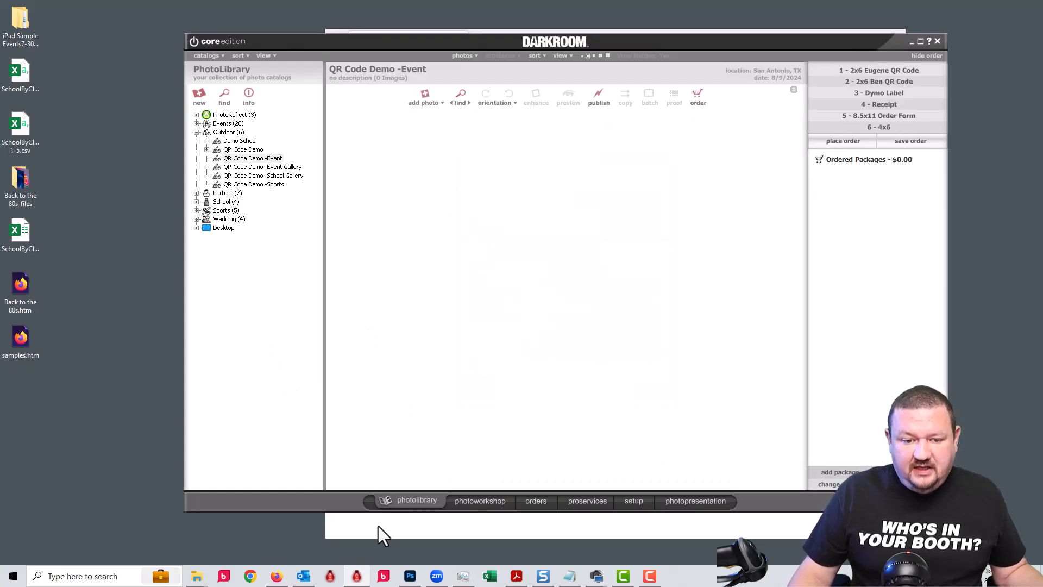
click(429, 109)
click(428, 144)
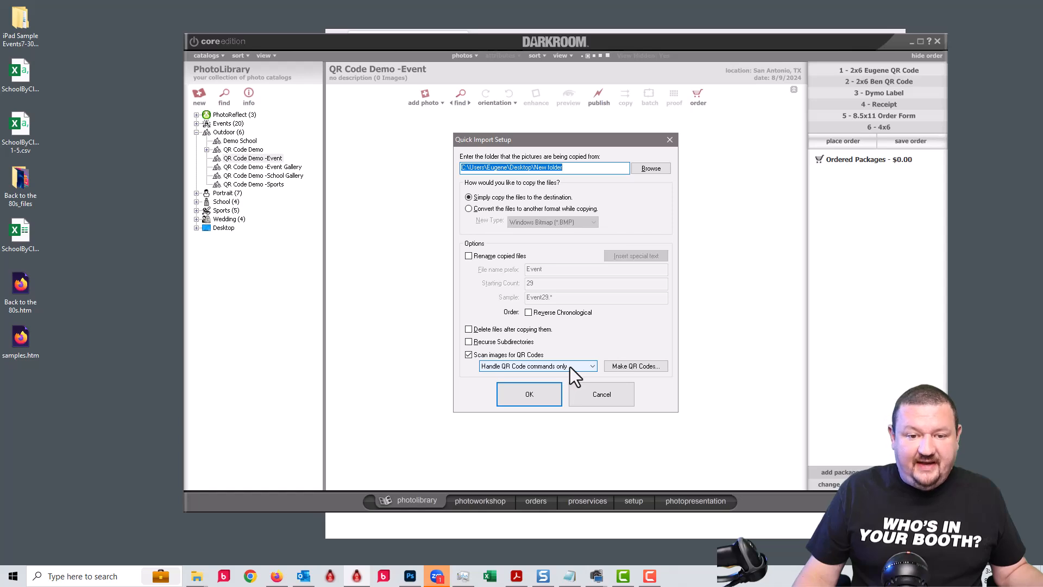
click(532, 394)
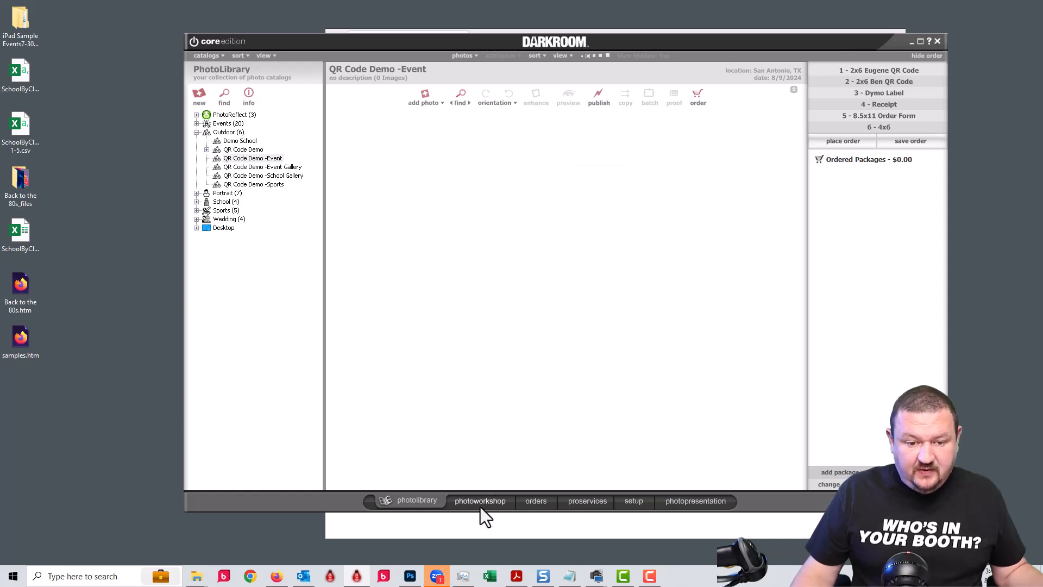
Check the three imported photos in photoworkshop, then view the new player subevent in photolibrary.
click(480, 501)
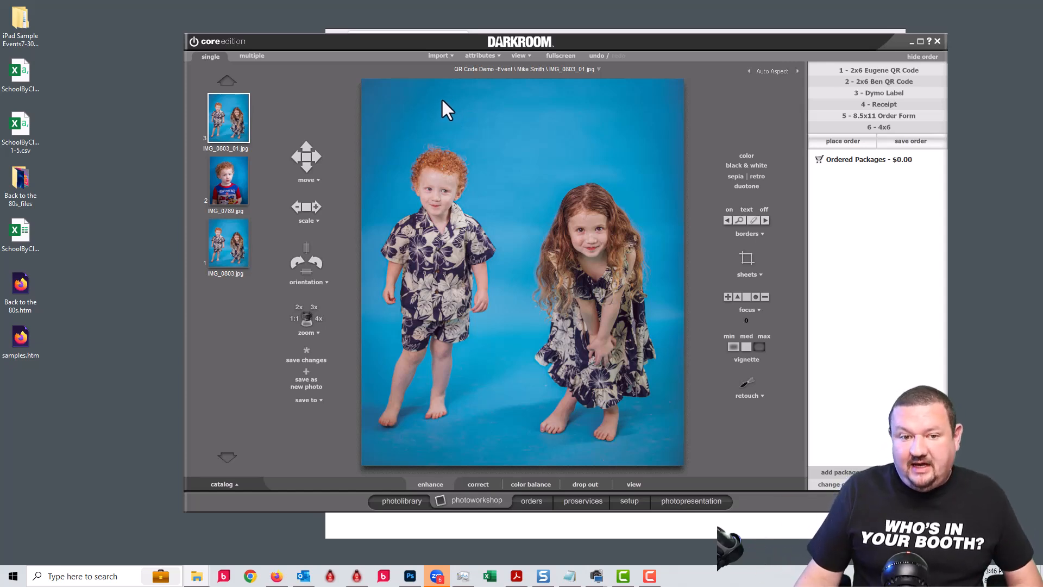
click(413, 503)
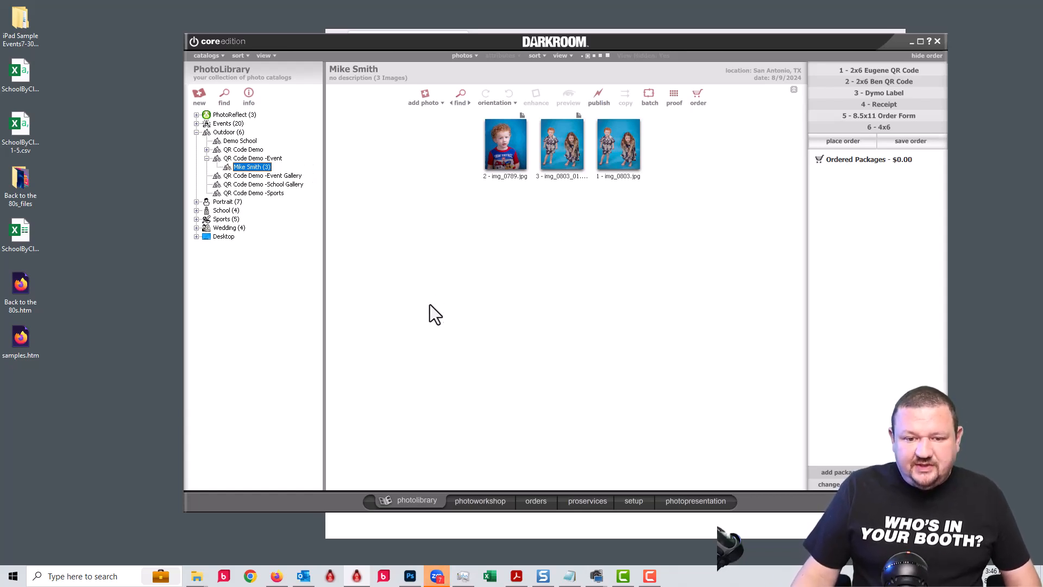
Open the Name Code template and confirm its QR barcode encodes %Name%, cancelling without changes.
click(634, 499)
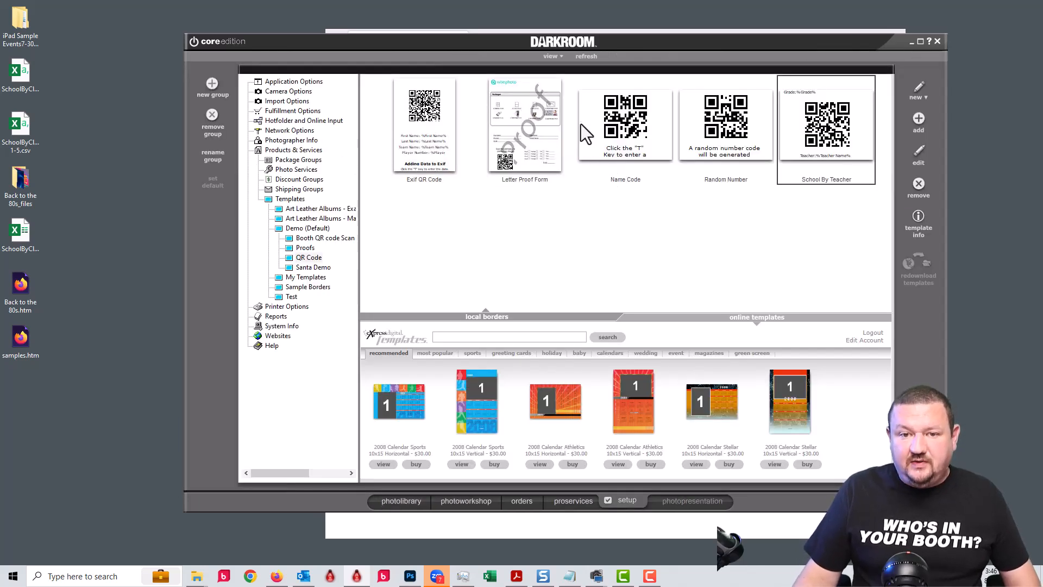
click(617, 108)
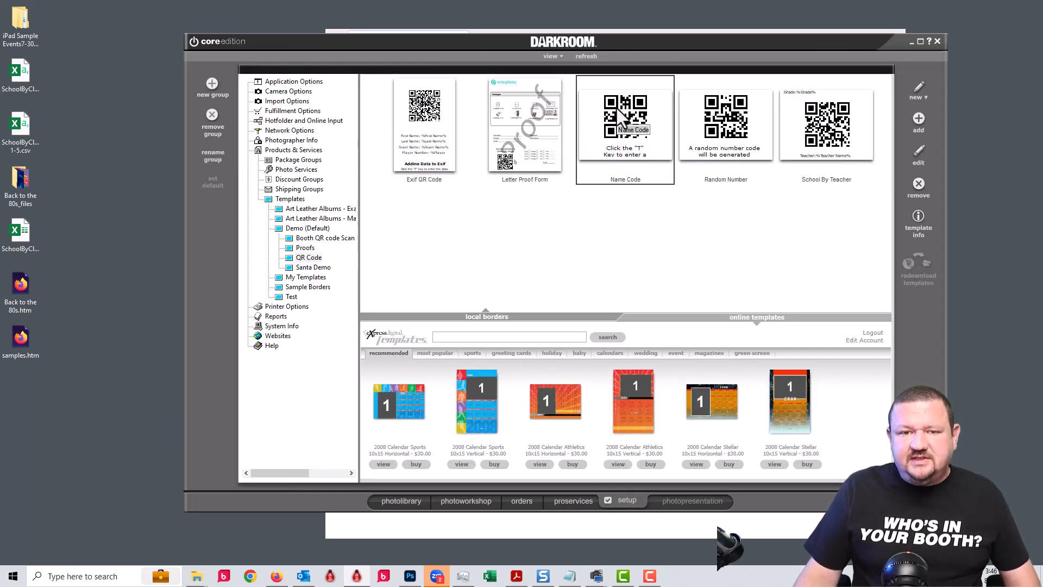
double_click(617, 109)
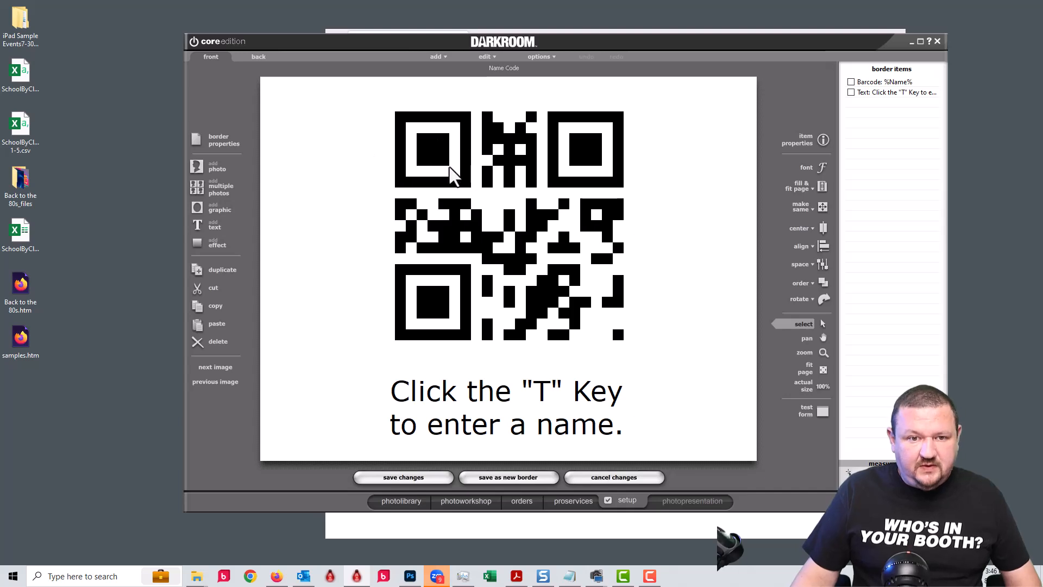
double_click(490, 175)
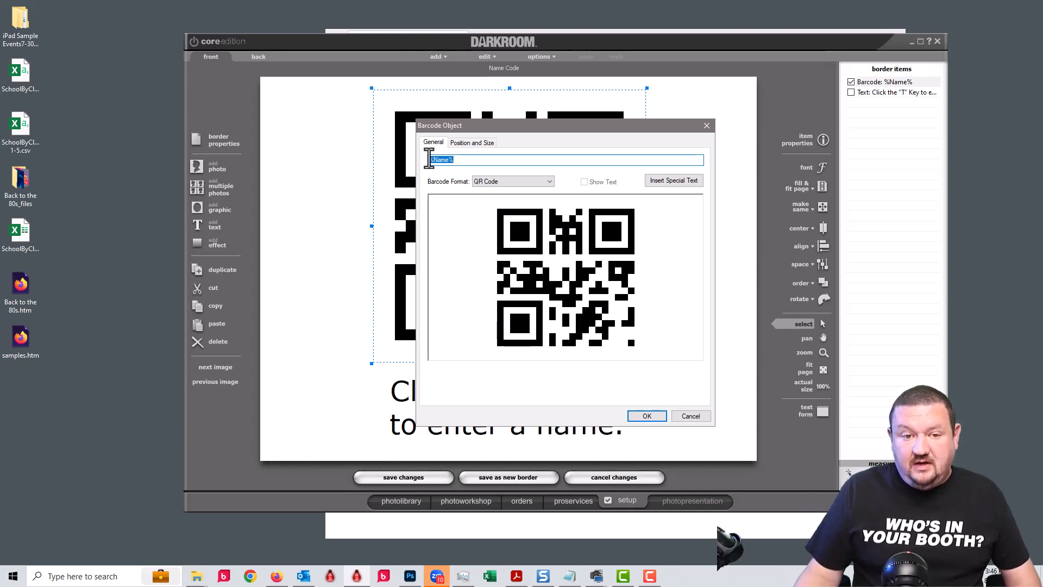
click(429, 159)
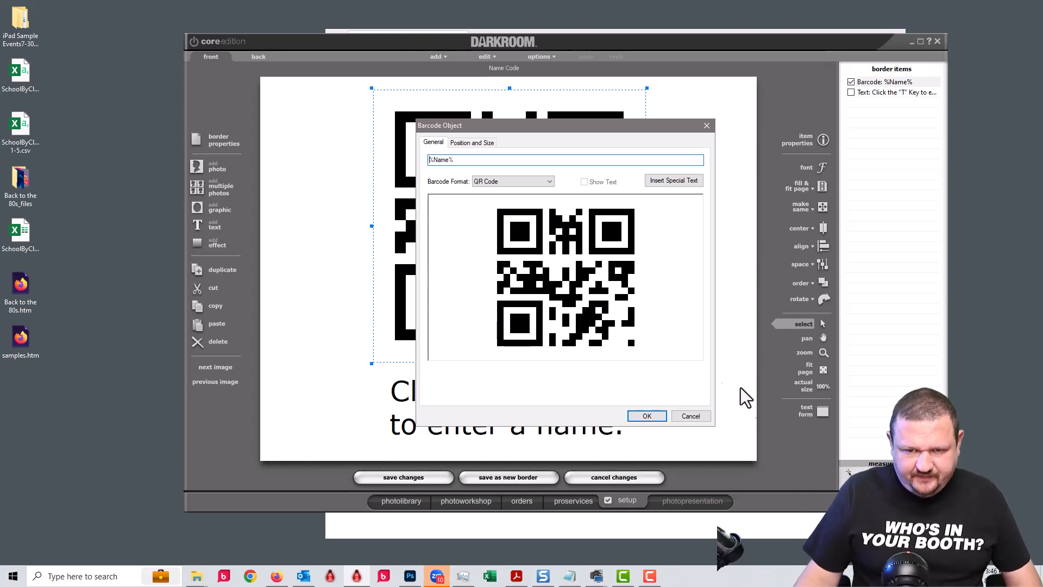
click(692, 418)
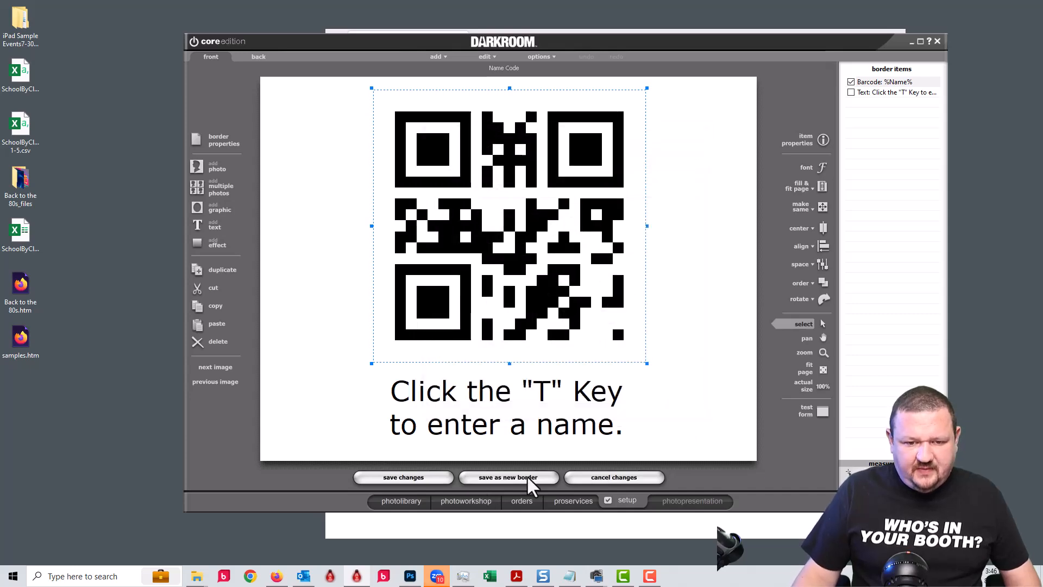
Discard the template edits and apply the Name Code border from the qr code group to the photo.
click(639, 478)
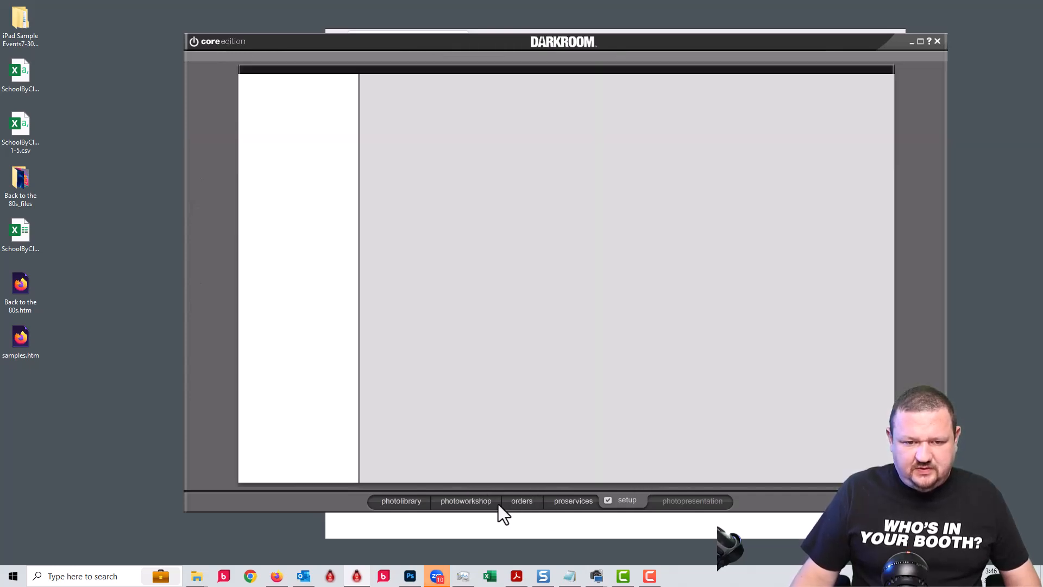
click(474, 501)
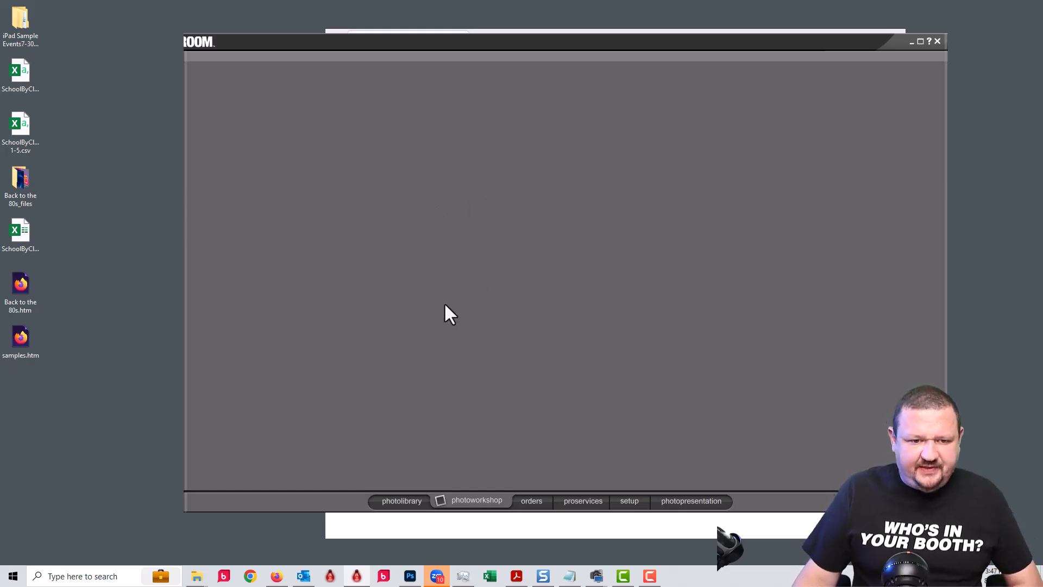
key(ctrl+b)
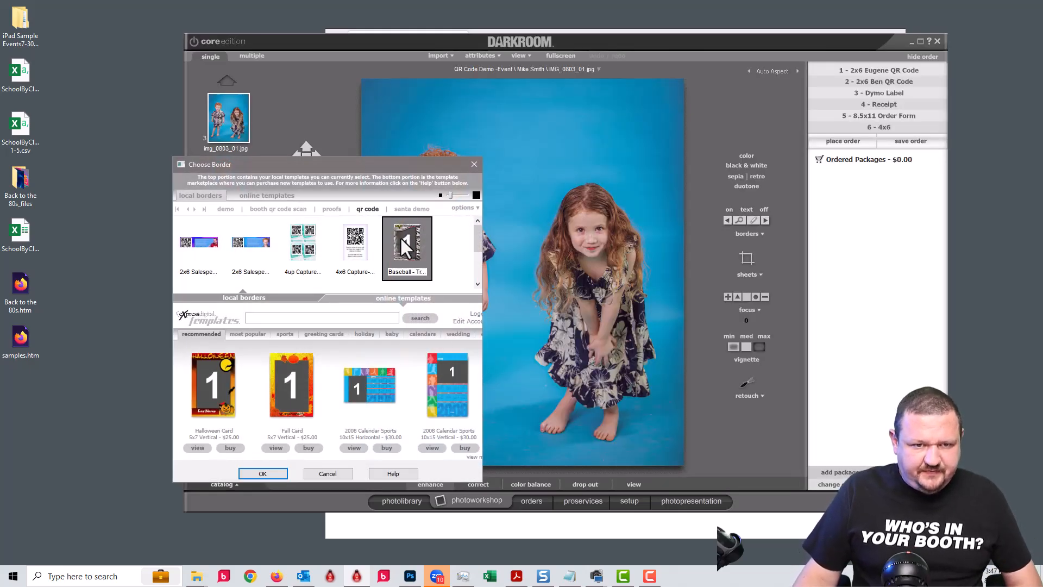
click(478, 263)
click(354, 245)
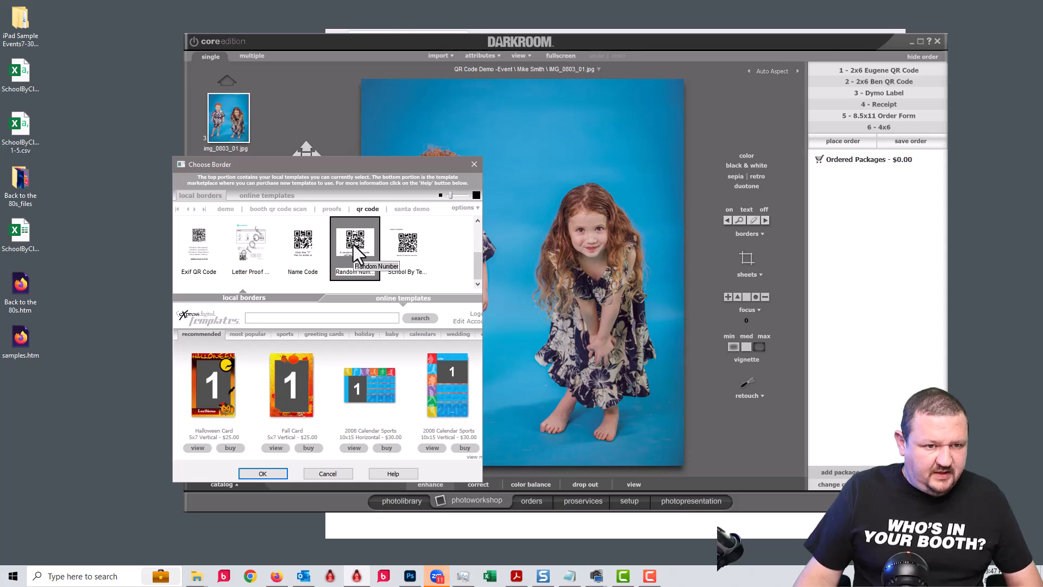
click(295, 240)
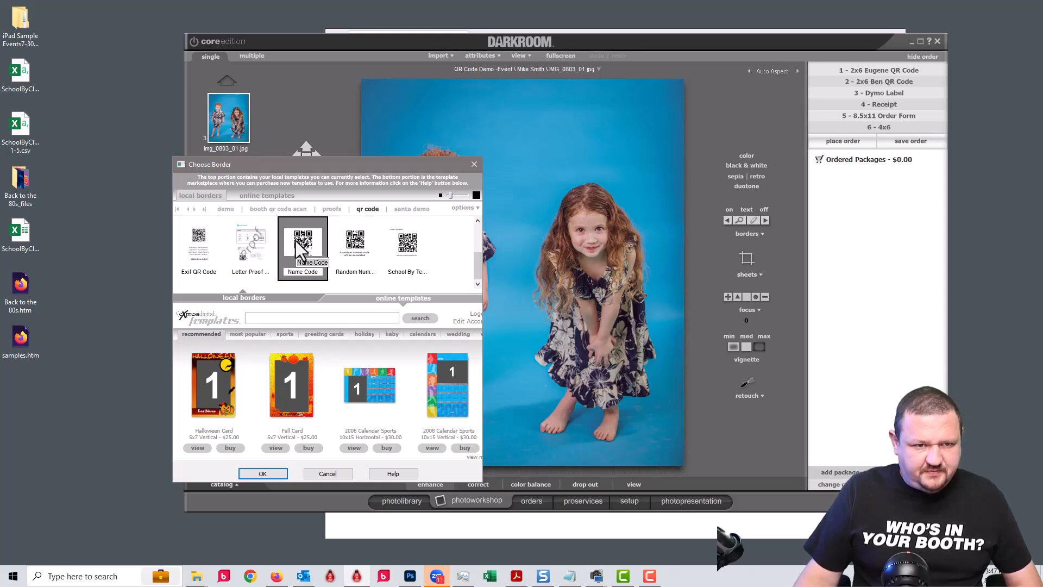
click(269, 471)
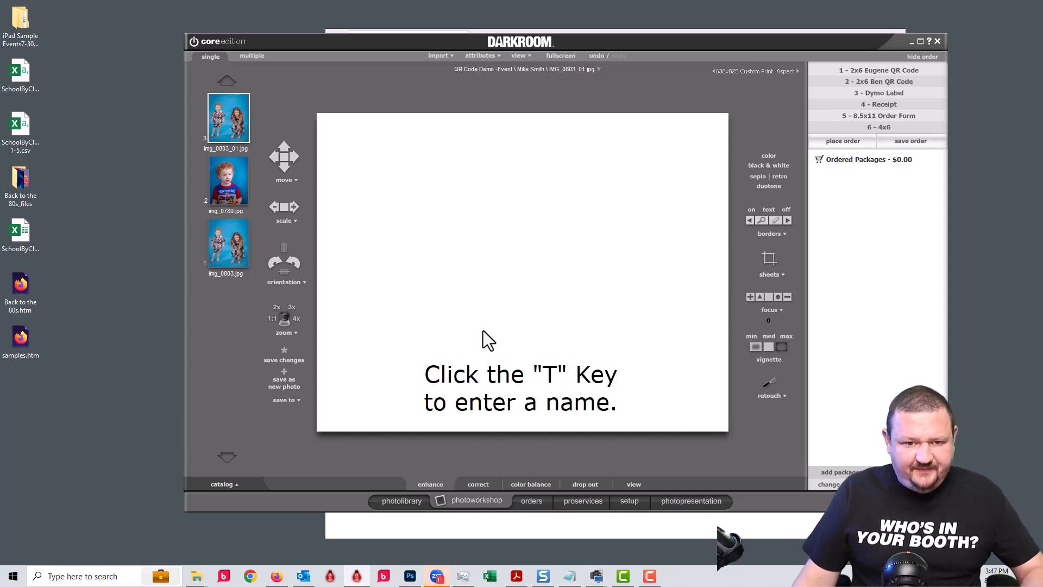
Enter the player's name in the card's NAME text field and confirm it.
key(t)
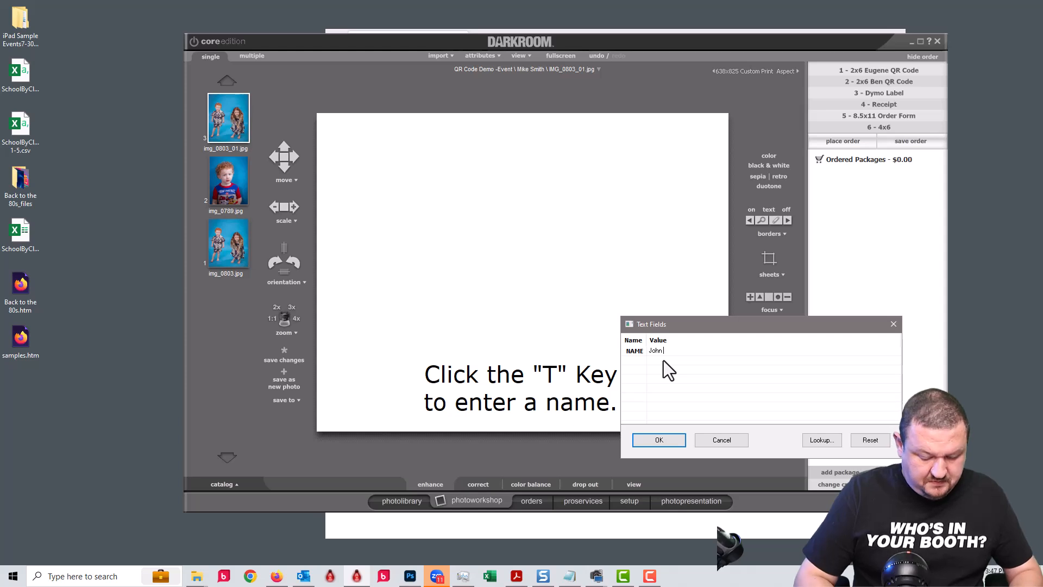
click(659, 440)
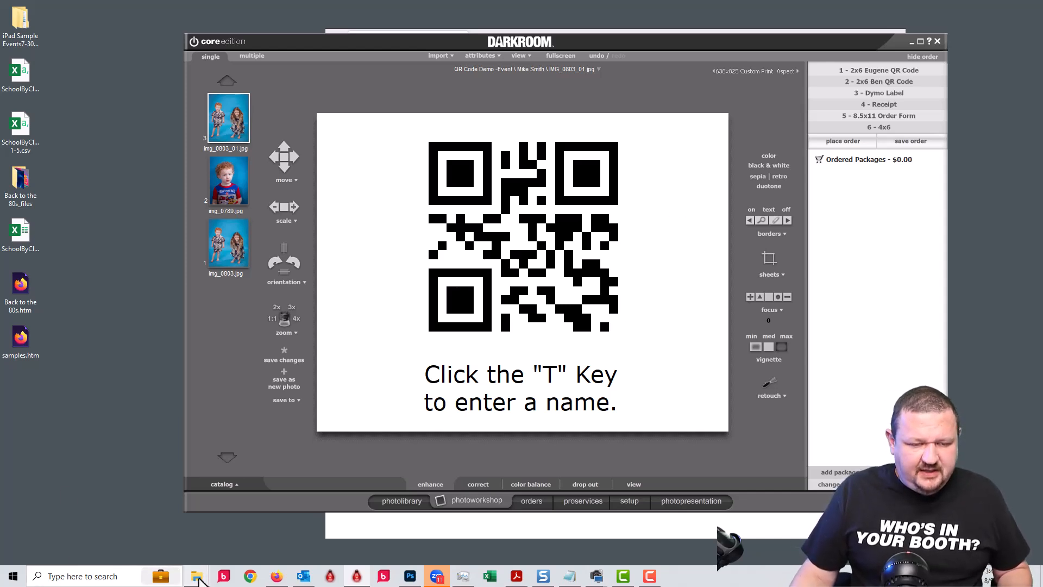
mouse_move(199, 579)
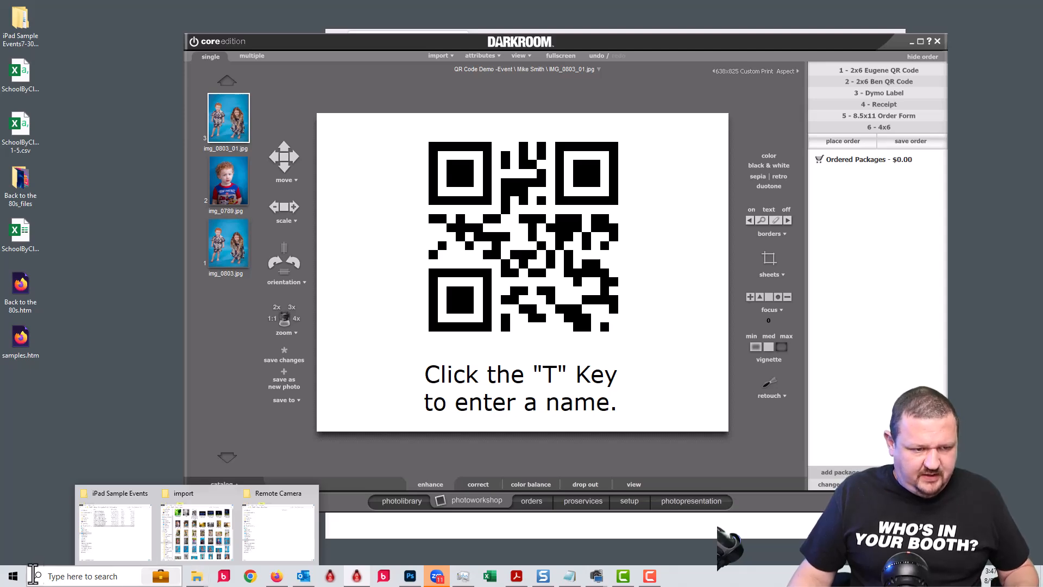
In Notepad, type a sample player-name line and a '*S=' subevent line with a name.
click(12, 578)
text(note)
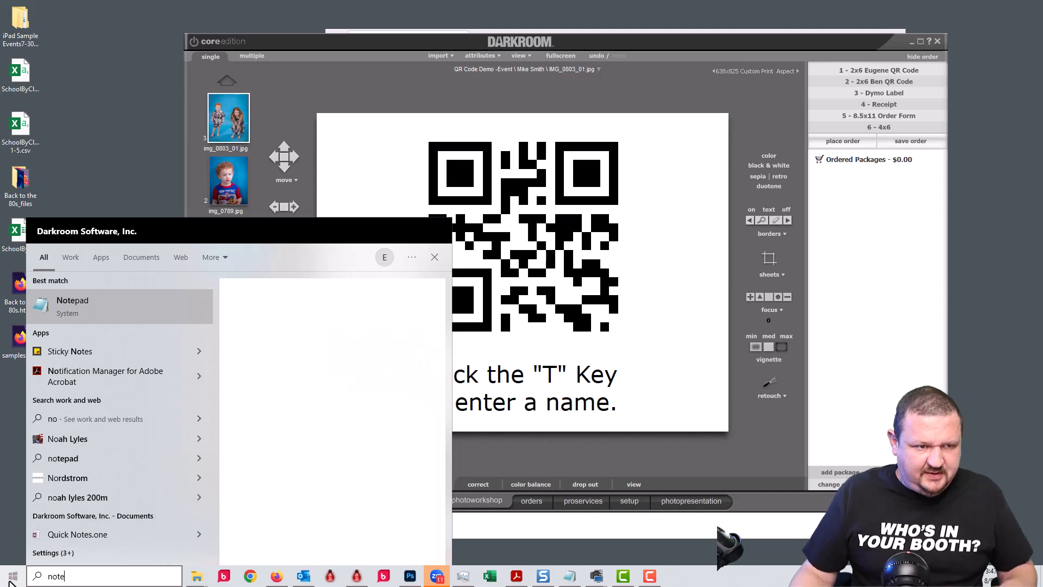
click(66, 305)
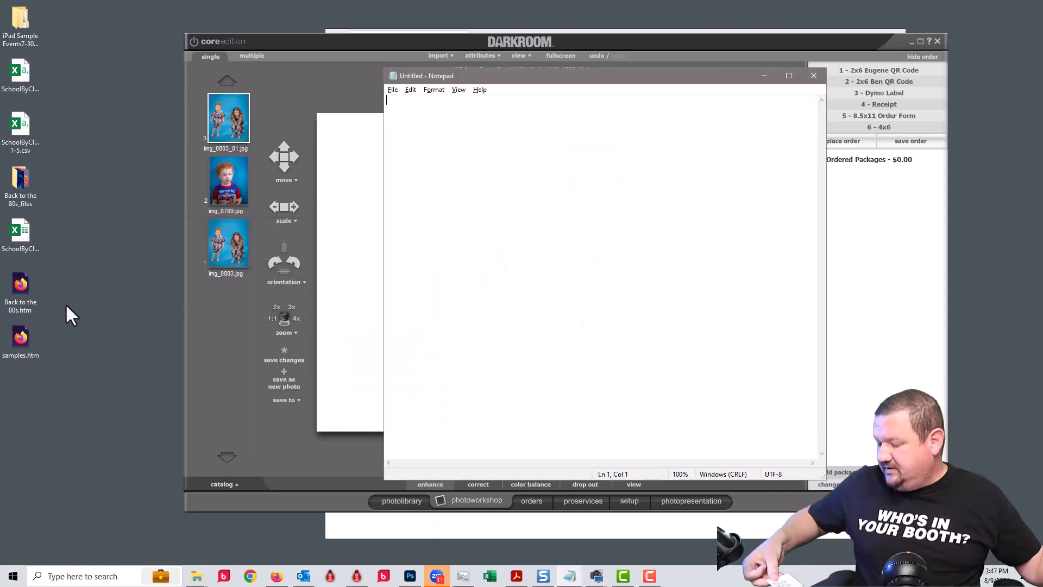
text(John Smith)
key(Return)
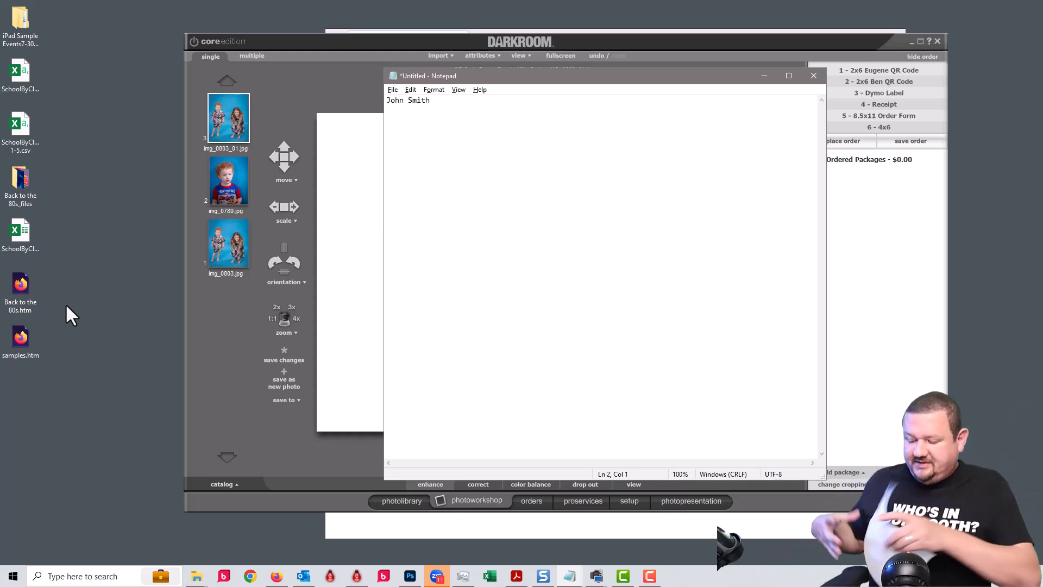
key(Return)
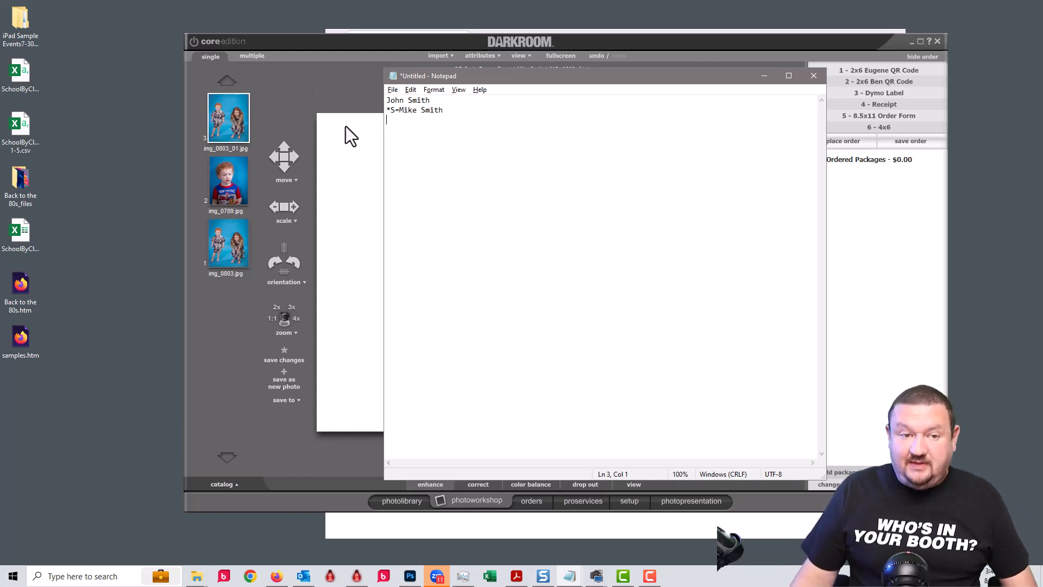
click(400, 504)
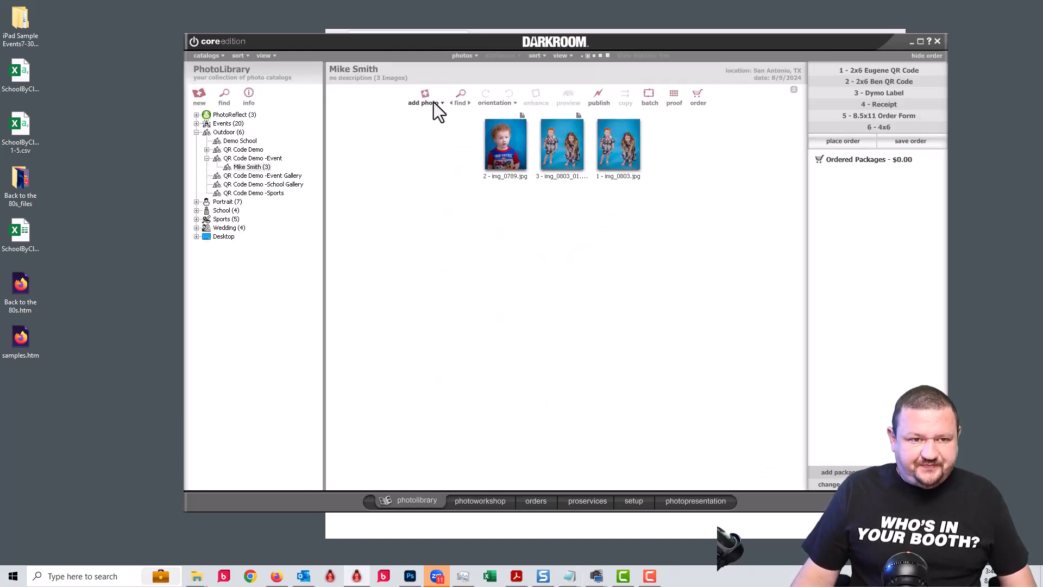
Set Quick Import's QR handling to 'Create new subevent named with data' and confirm.
click(431, 103)
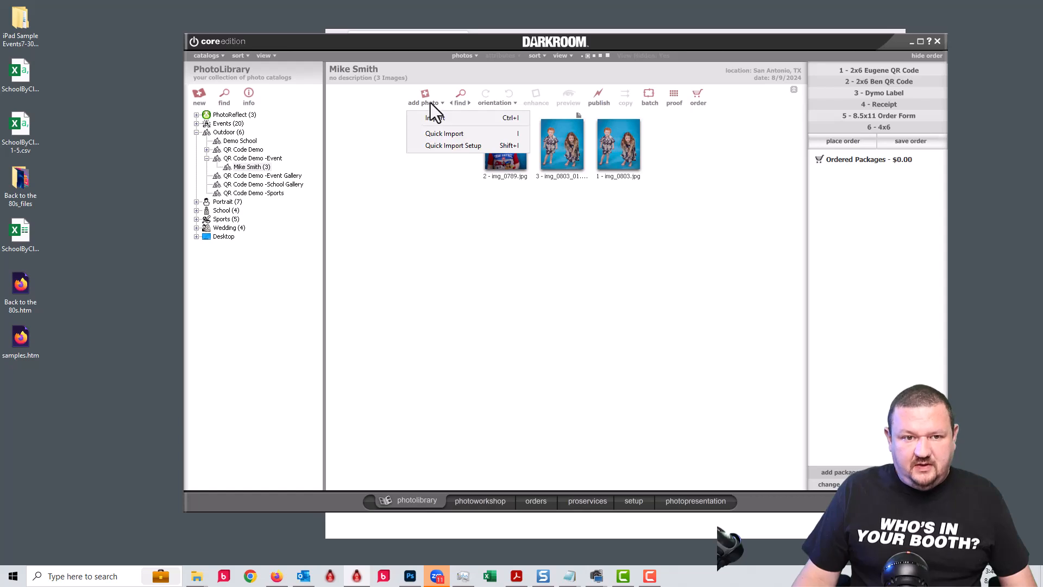
click(429, 144)
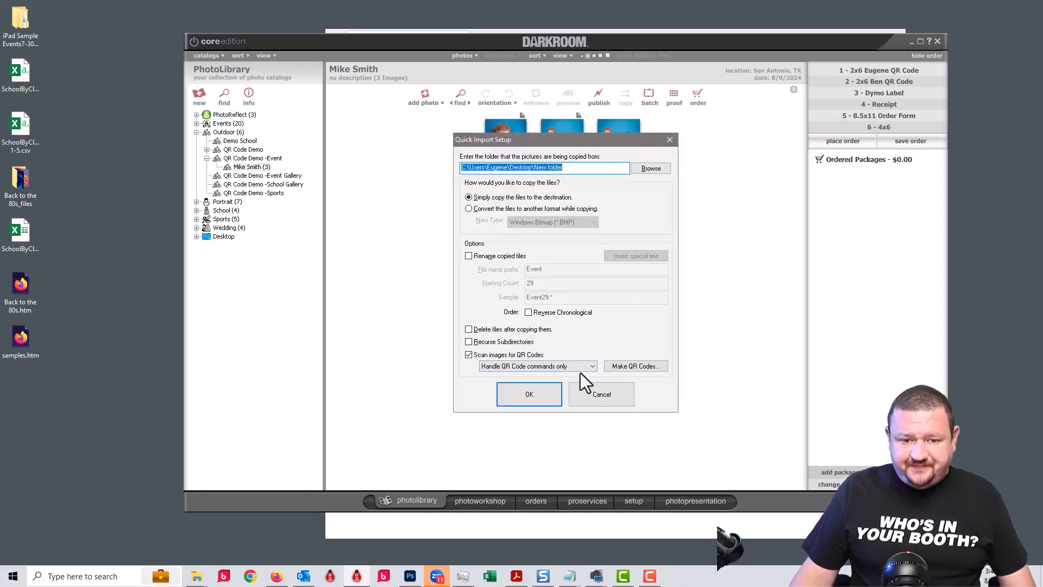
click(571, 369)
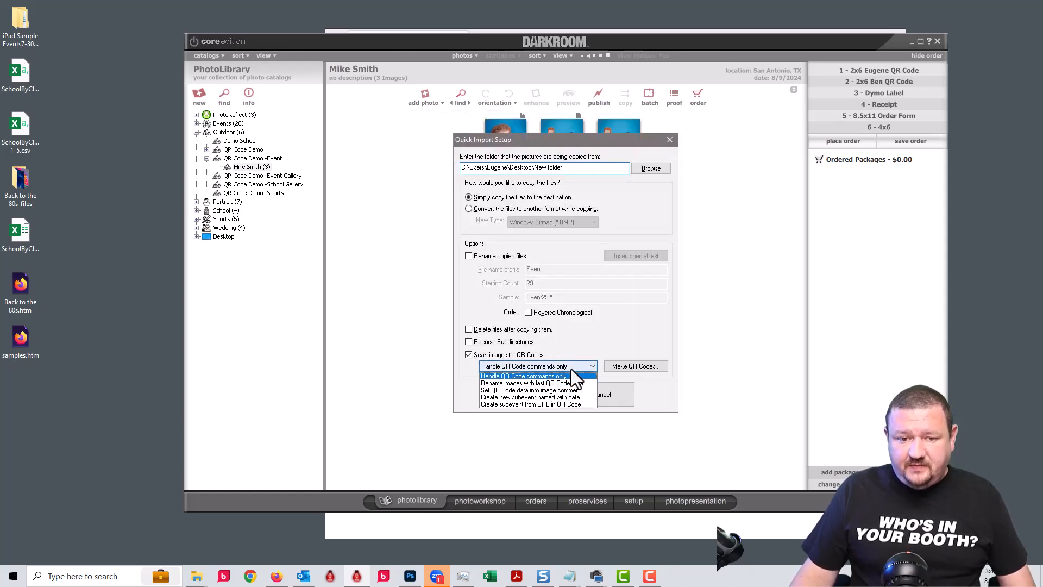
click(540, 397)
click(539, 396)
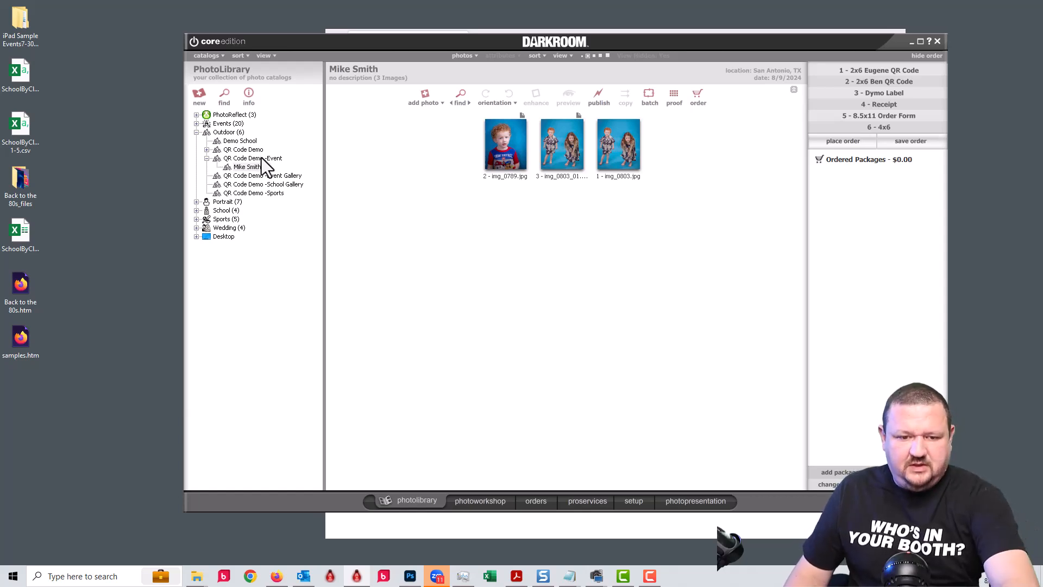
Switch between the player subevents to show the new one holding img_0845.jpg and img_0888.jpg.
click(487, 494)
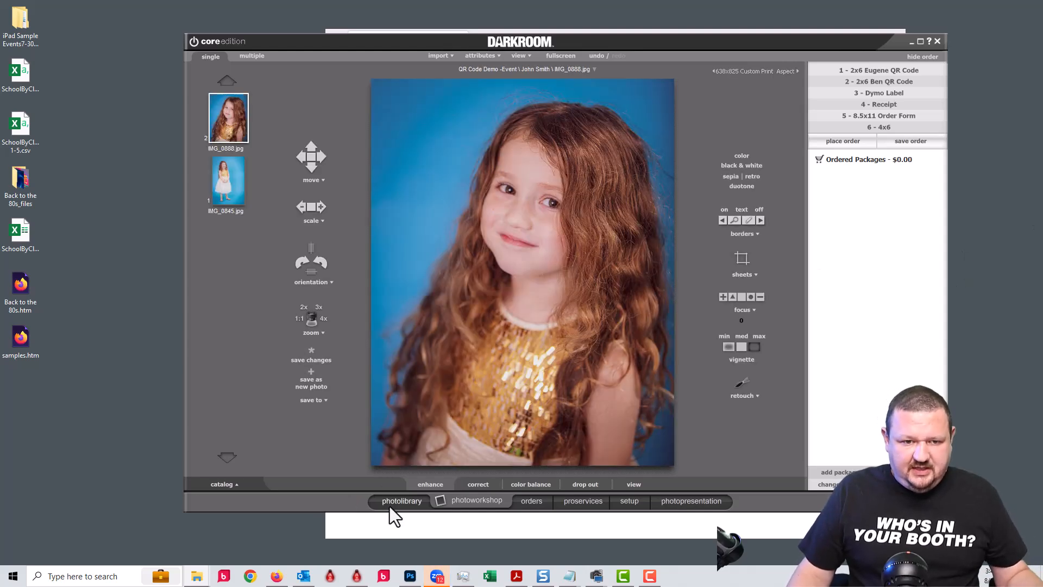
click(403, 504)
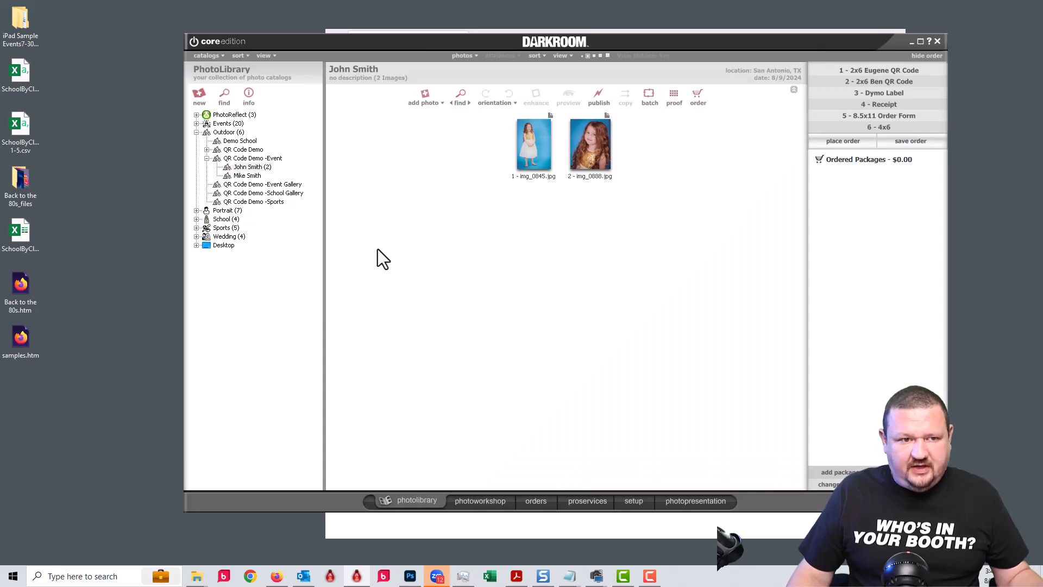
click(251, 175)
click(251, 167)
click(250, 175)
click(252, 170)
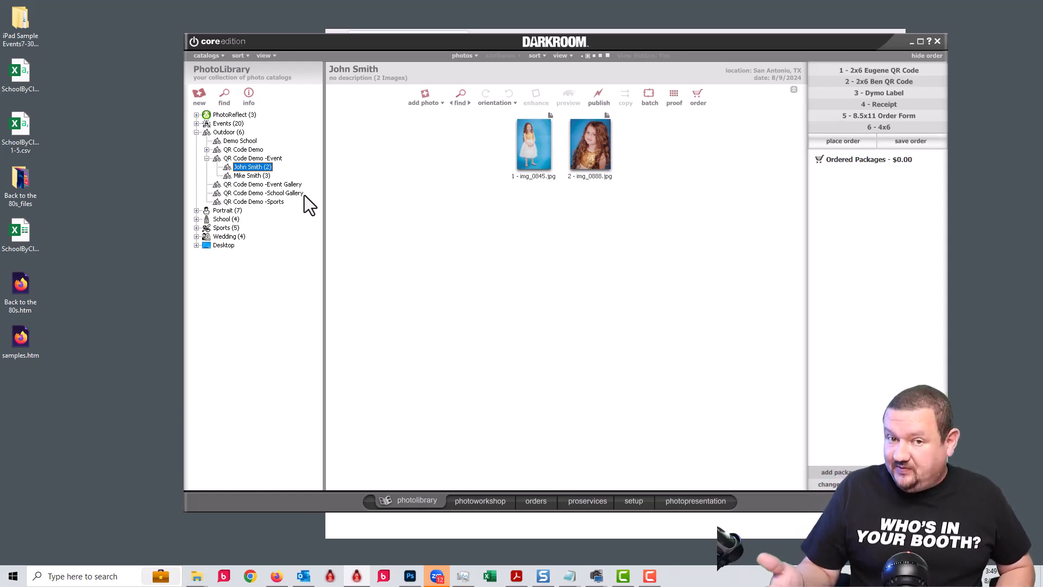
click(432, 106)
Set Quick Import's QR handling to 'Create subevent from URL in QR Code' and show the setup templates.
click(435, 147)
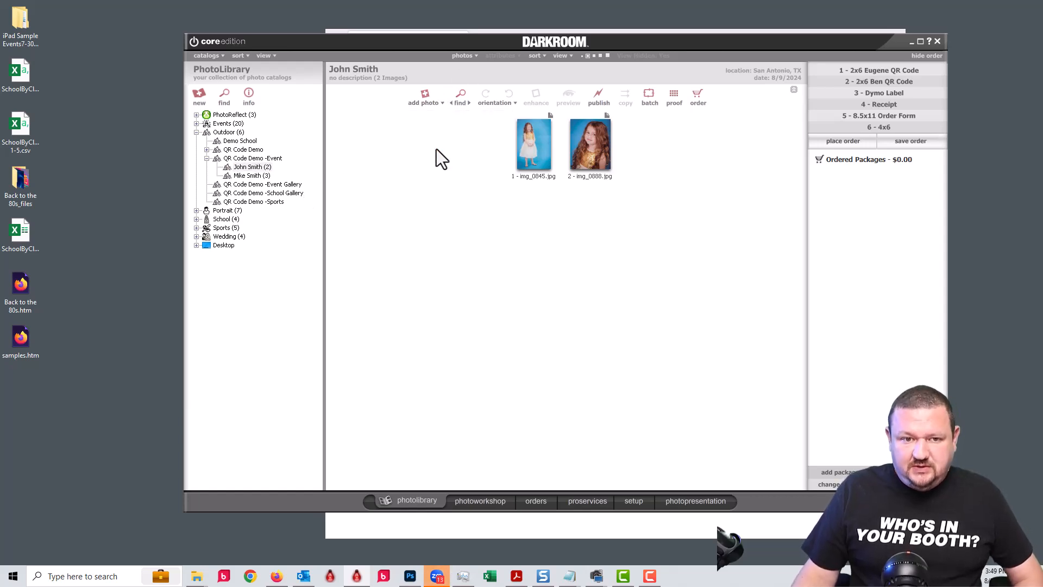
click(585, 369)
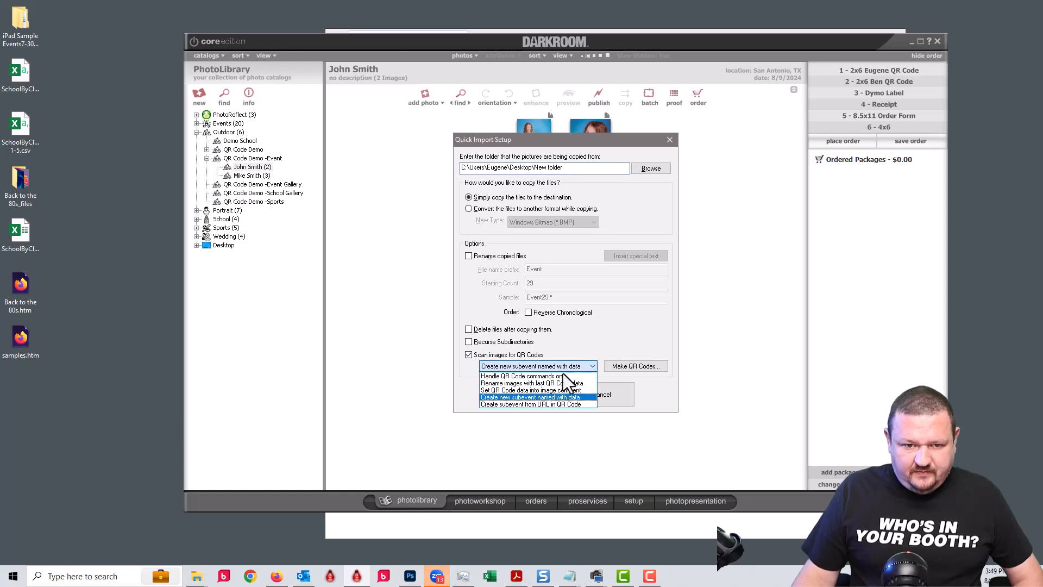
click(526, 405)
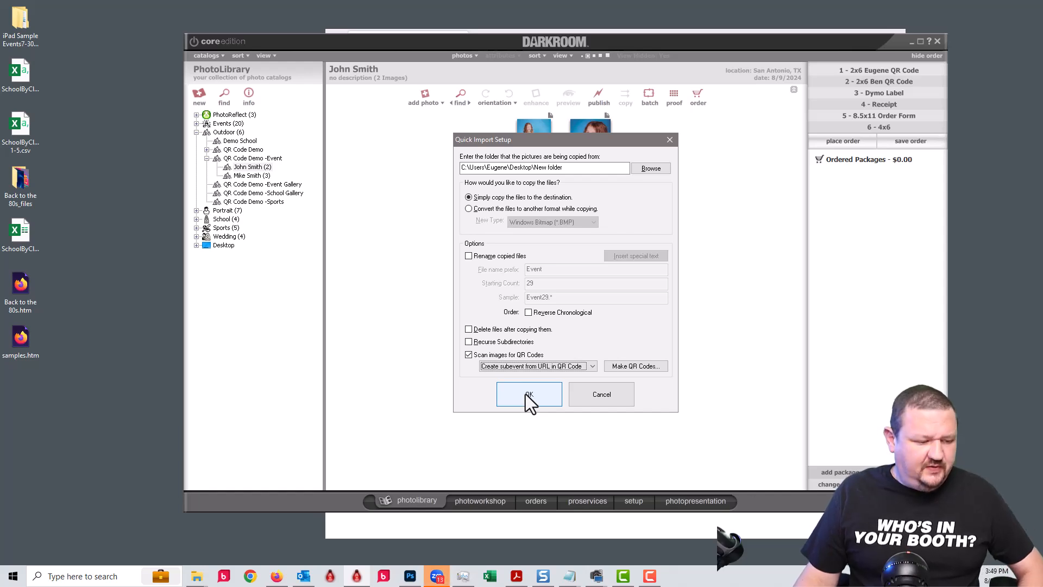
click(526, 395)
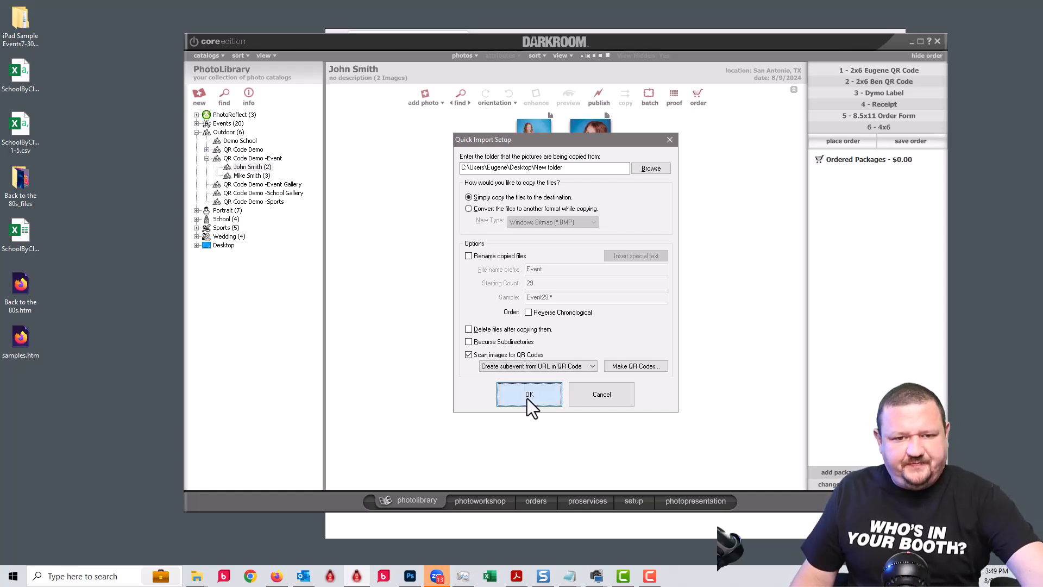
click(634, 501)
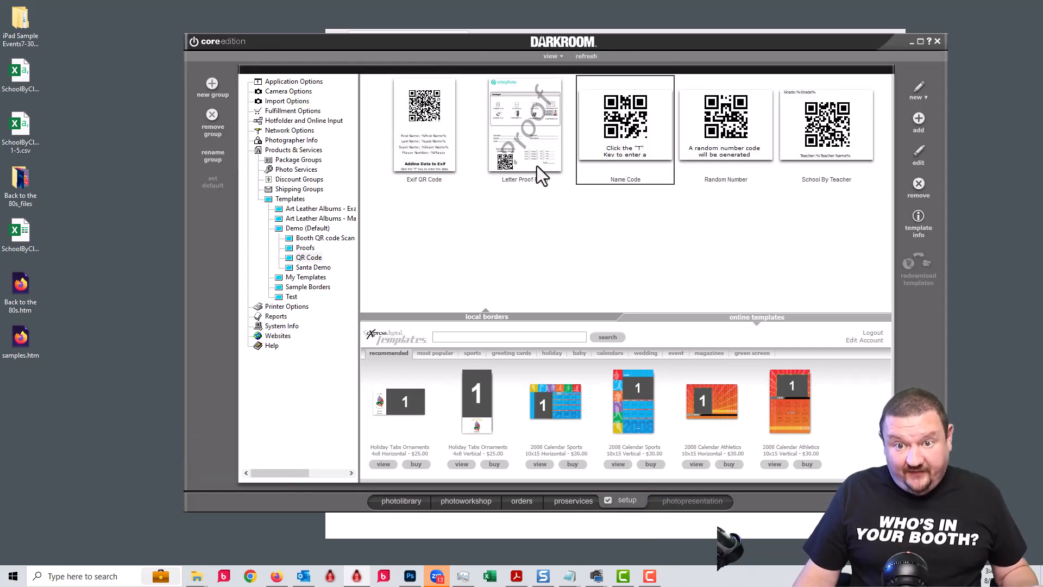
Show all QR Code templates and open 4up CaptureShare Code 4x6 in the border editor.
click(770, 145)
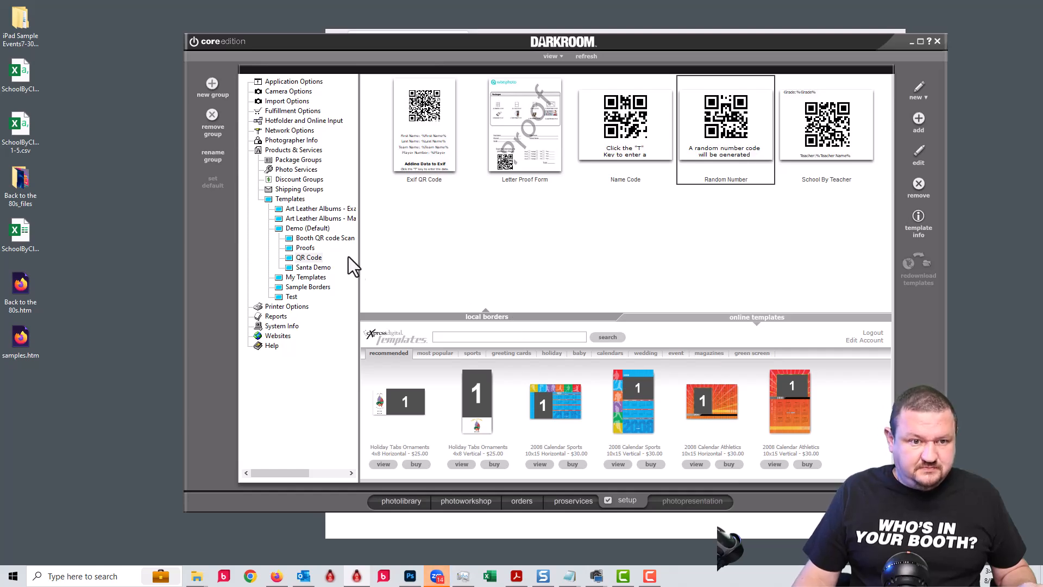
click(303, 256)
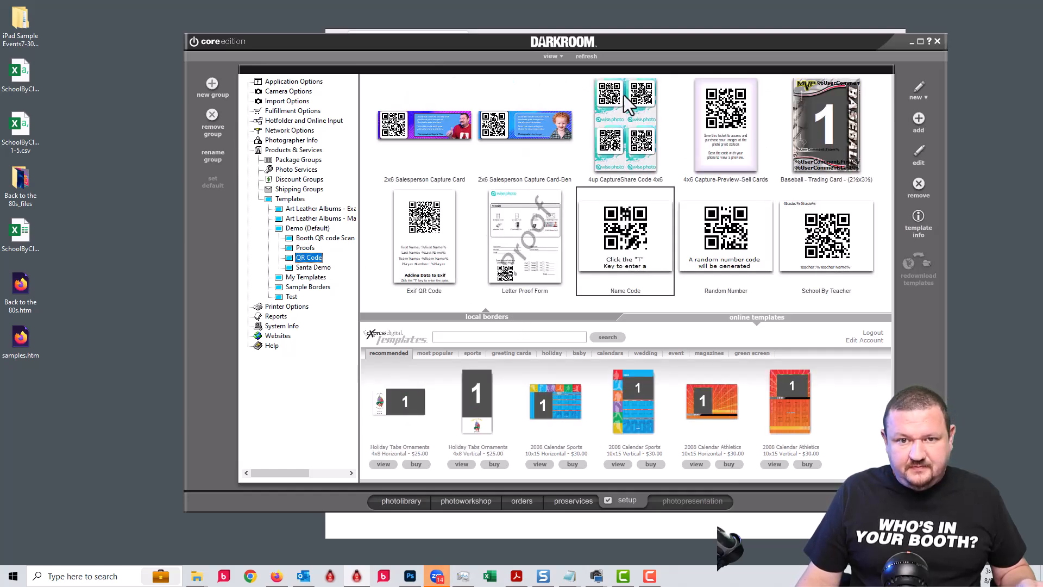
click(643, 95)
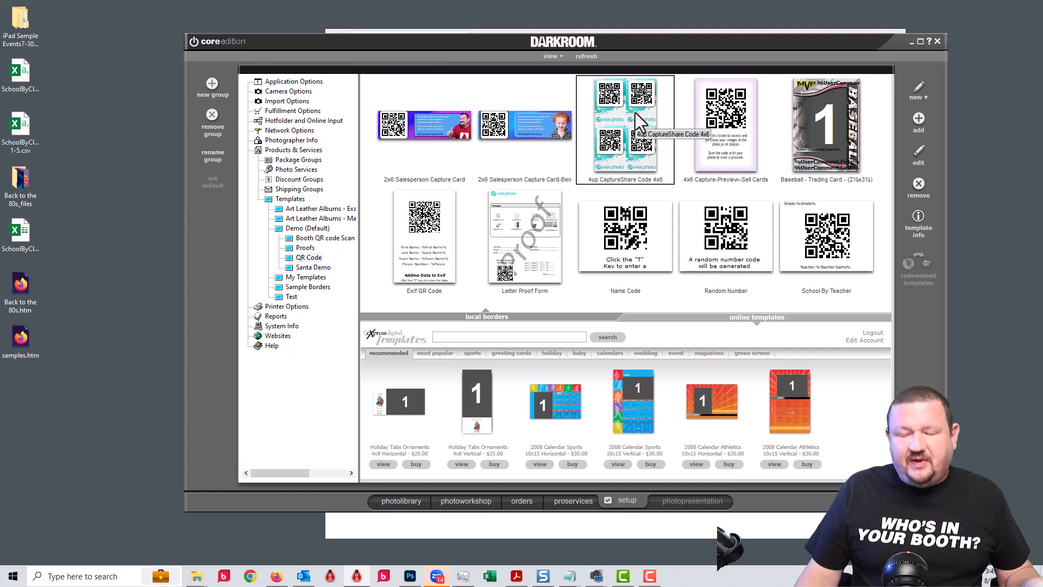
double_click(635, 113)
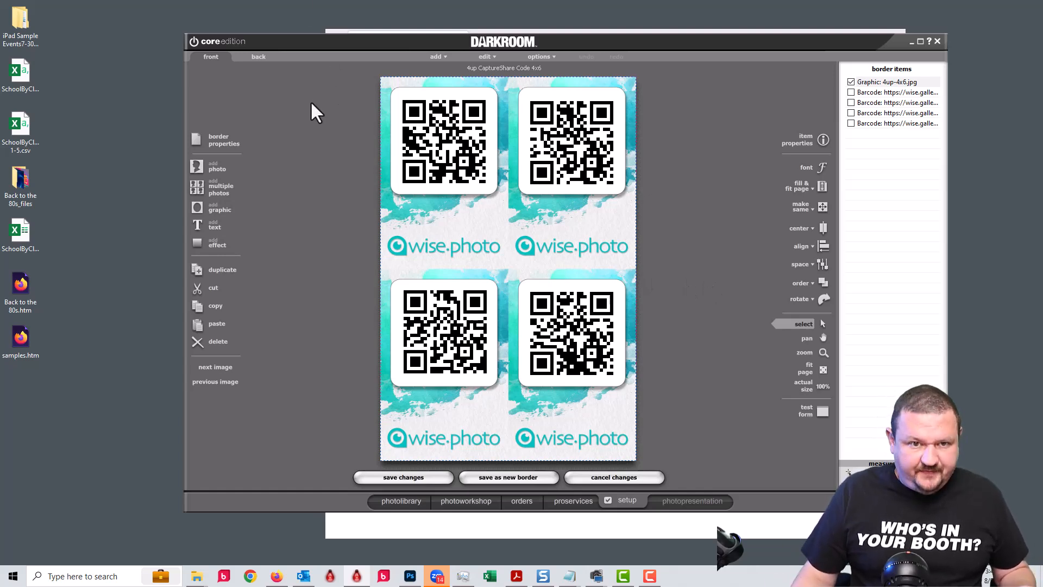
Inspect the top-left QR code's gallery URL in Barcode Object, then close it with OK.
click(423, 126)
double_click(423, 126)
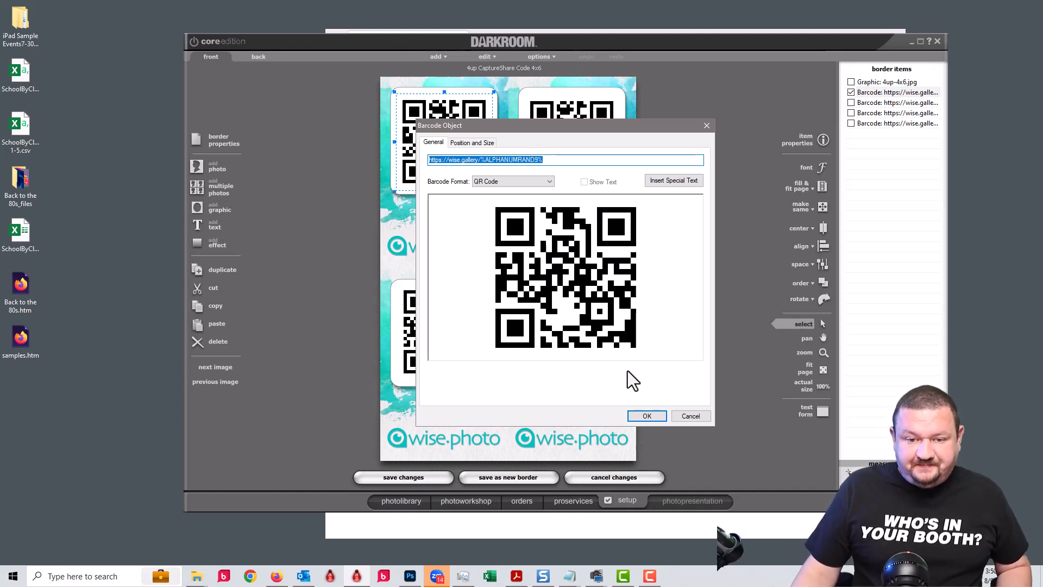
click(647, 416)
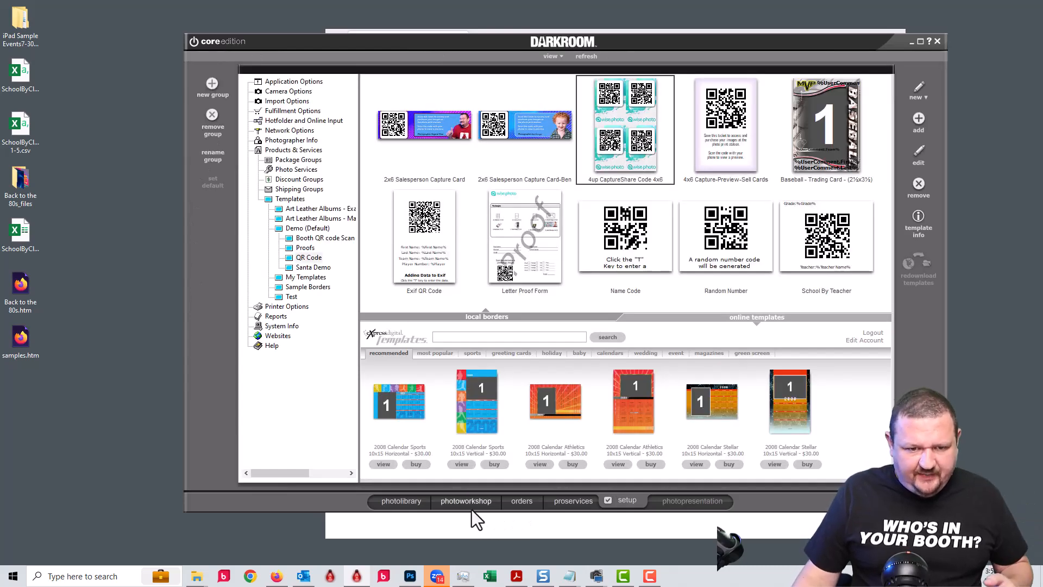
Apply the 4up CaptureShare Code 4x6 border to img_0888.jpg in the photo workshop.
click(471, 506)
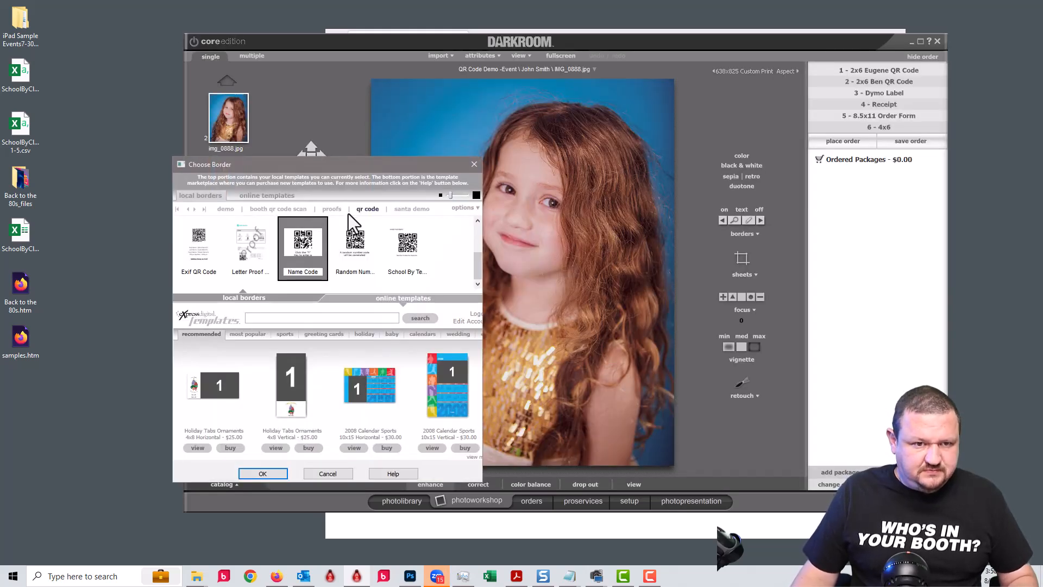
click(478, 240)
click(300, 250)
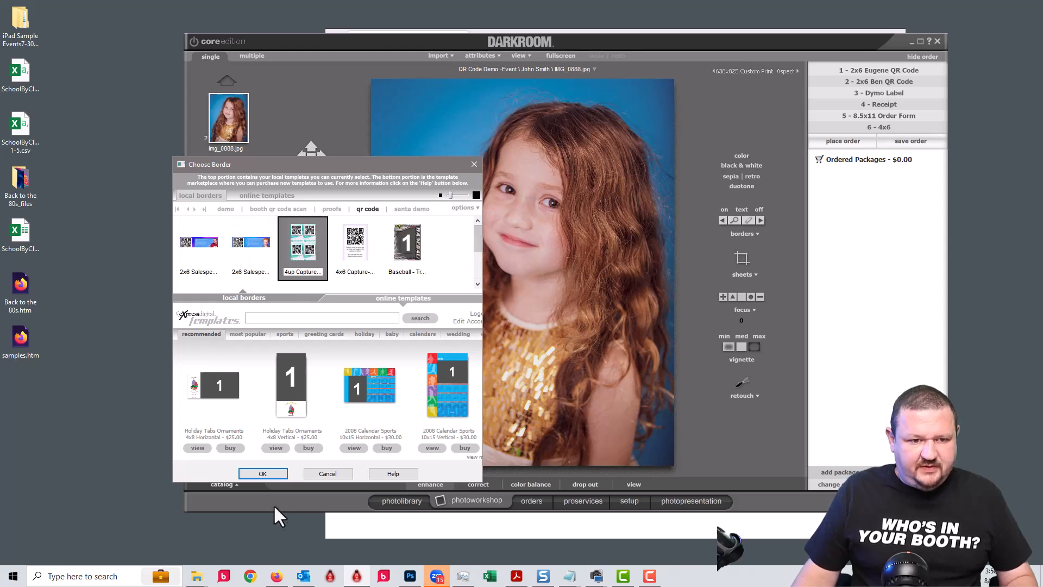
click(263, 473)
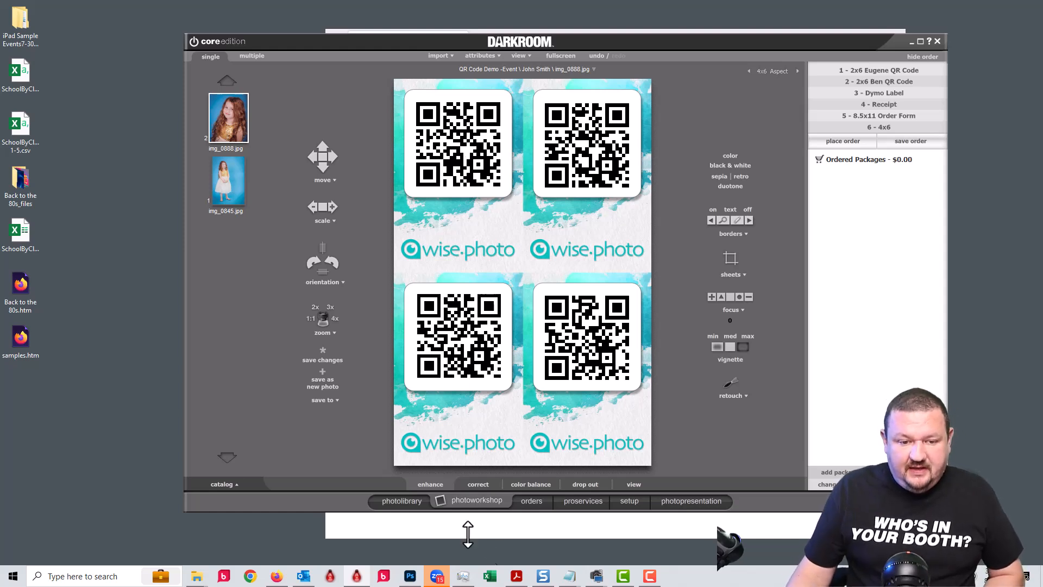
Select the QR Code Demo -Event Gallery catalog and view its imported subevent photos in the workshop.
click(398, 501)
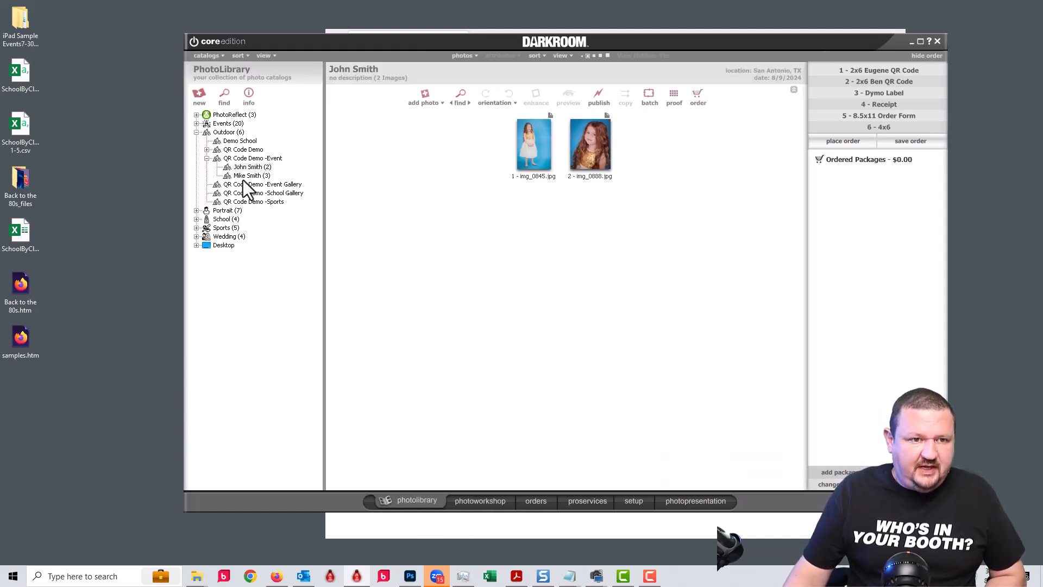
click(266, 186)
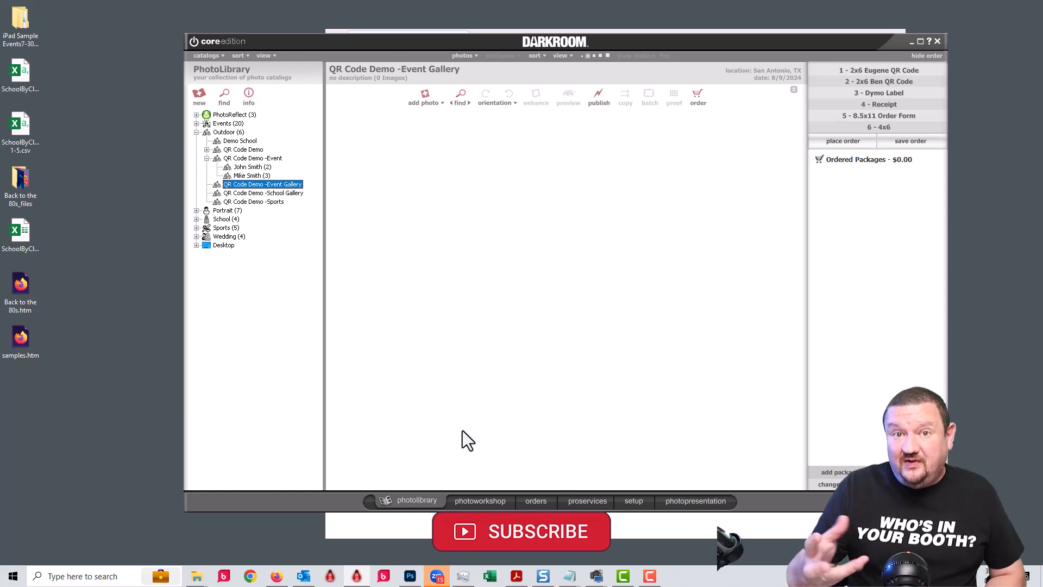
click(487, 503)
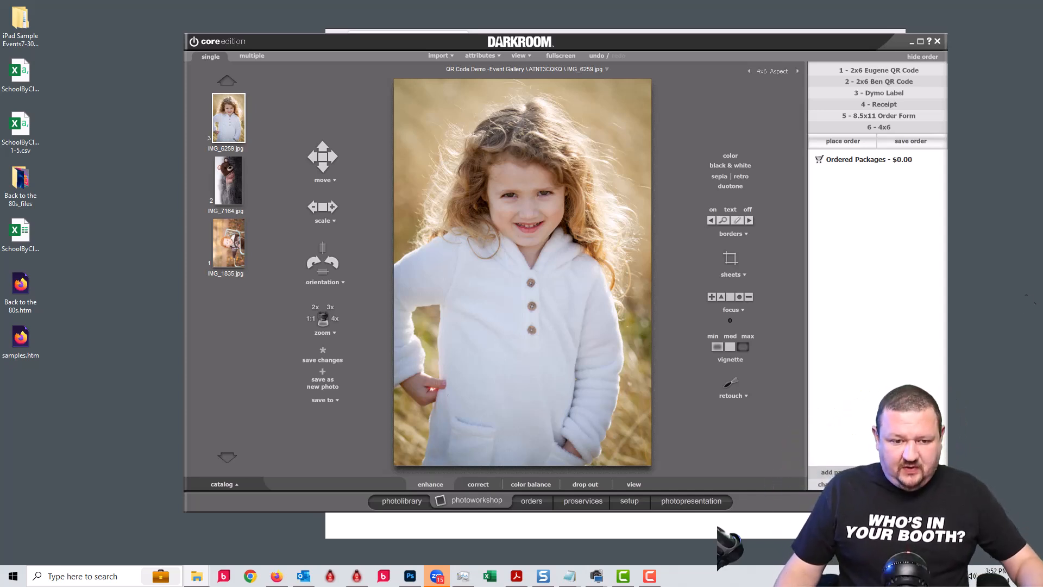
Reload the workshop to show IMG_8745.jpg with its QR code packages available.
click(412, 496)
click(472, 503)
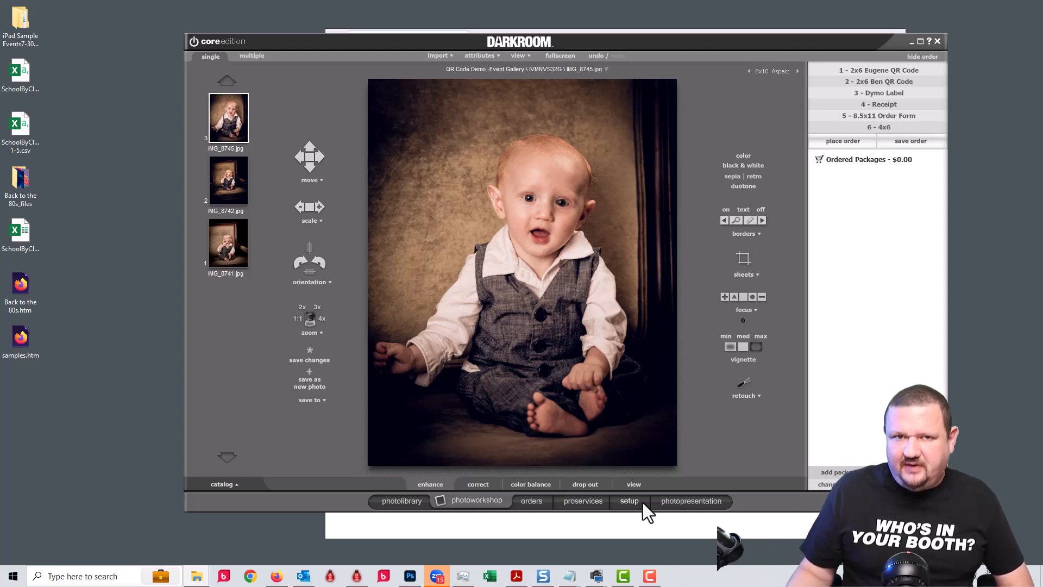
click(627, 502)
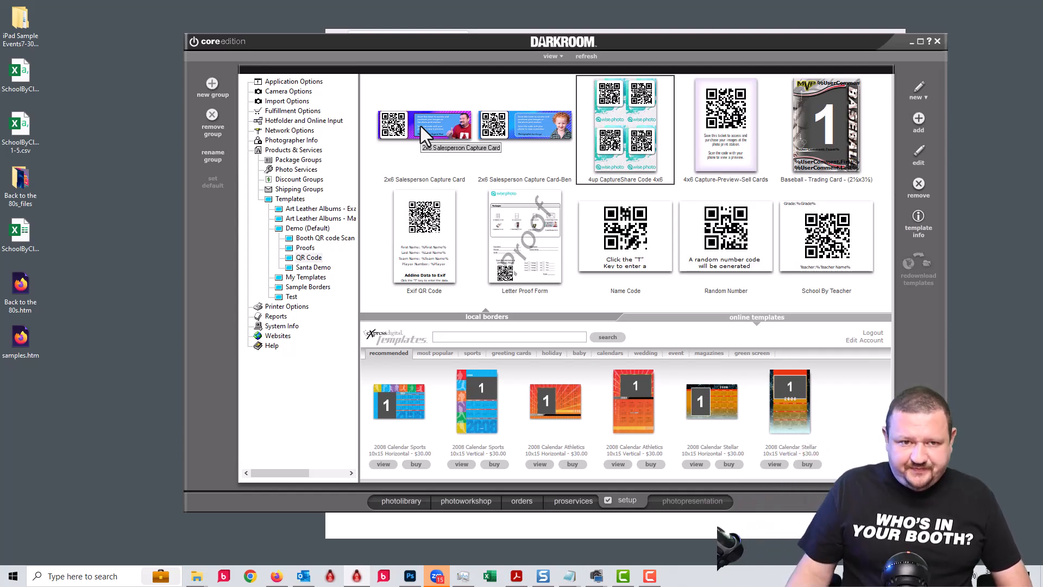
double_click(420, 123)
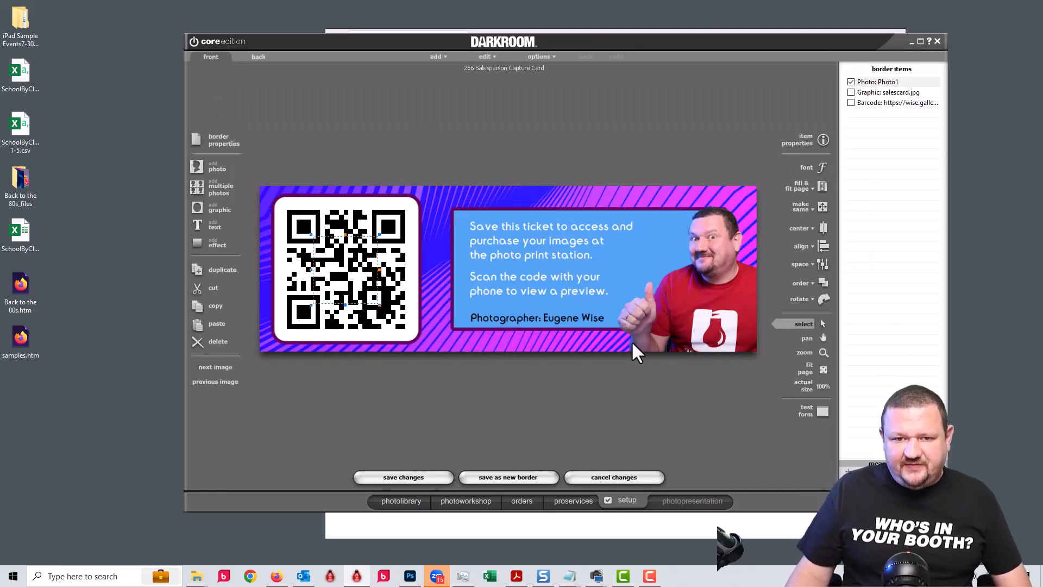
click(340, 273)
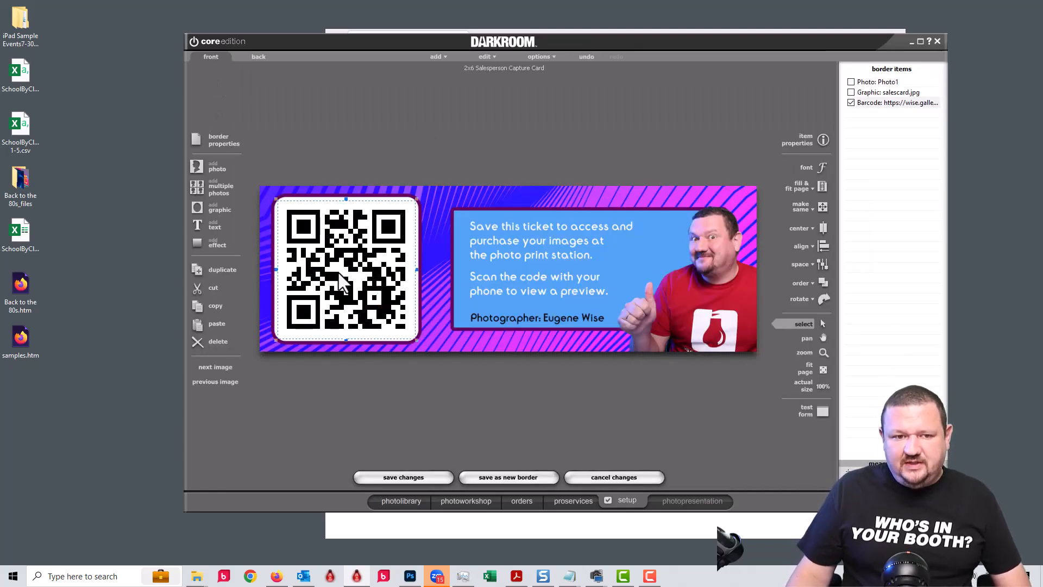
double_click(336, 271)
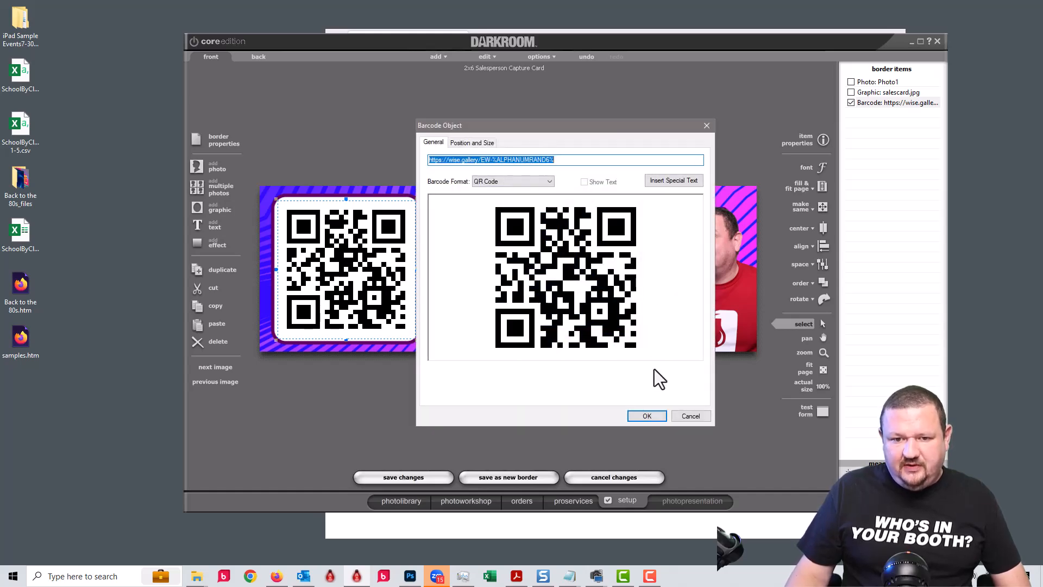
click(699, 416)
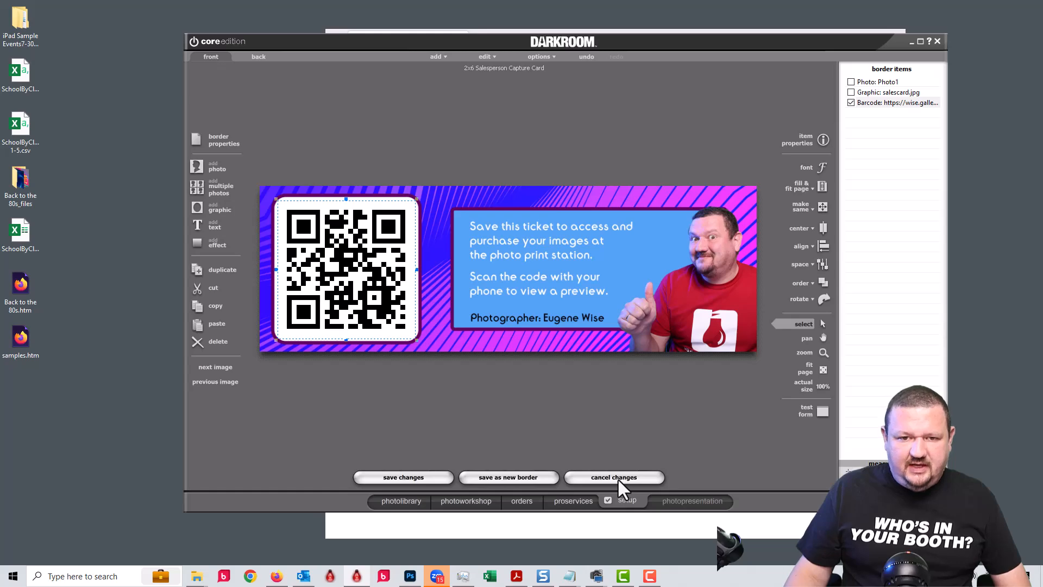
click(614, 477)
double_click(515, 110)
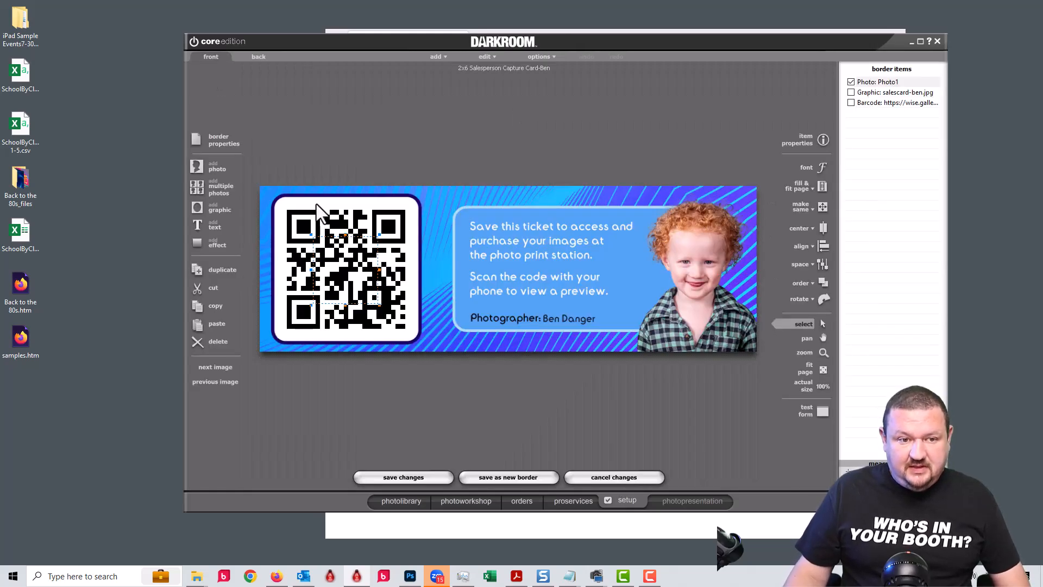
click(318, 221)
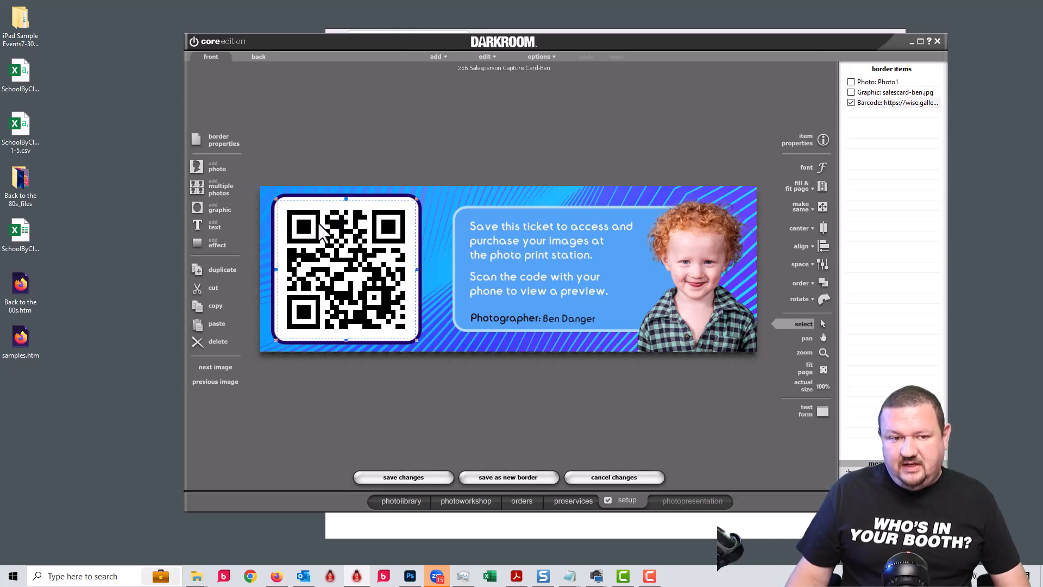
double_click(317, 221)
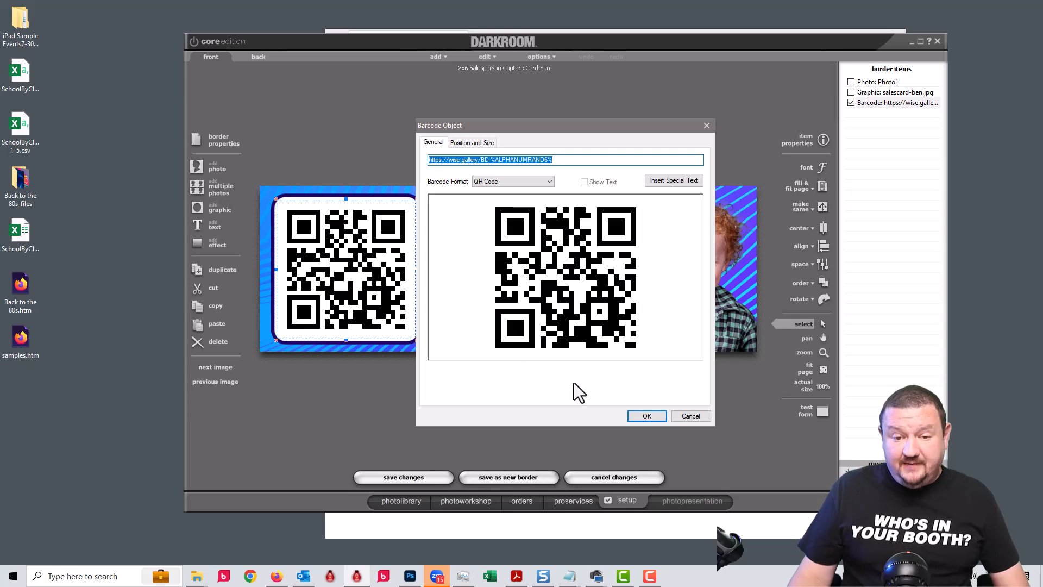
click(696, 417)
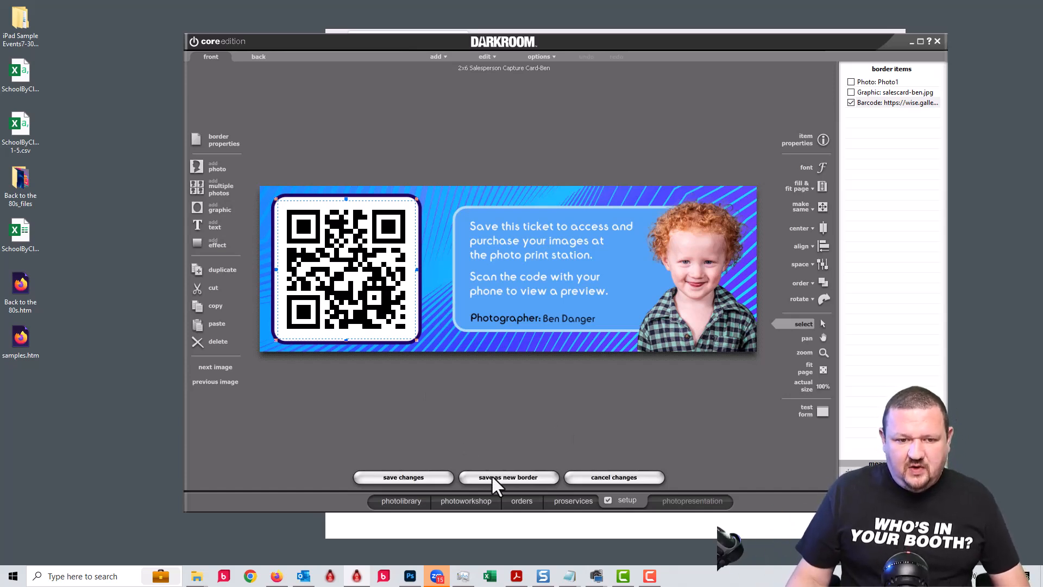
click(618, 477)
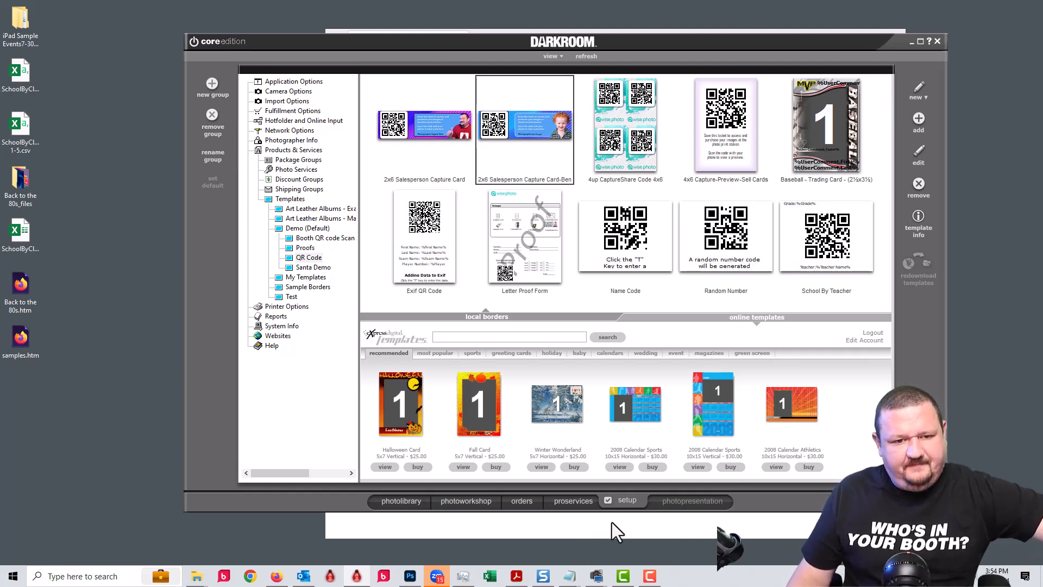
Expand the QR Code Demo -Event catalog, then return to the workshop showing IMG_9339.jpg.
click(490, 500)
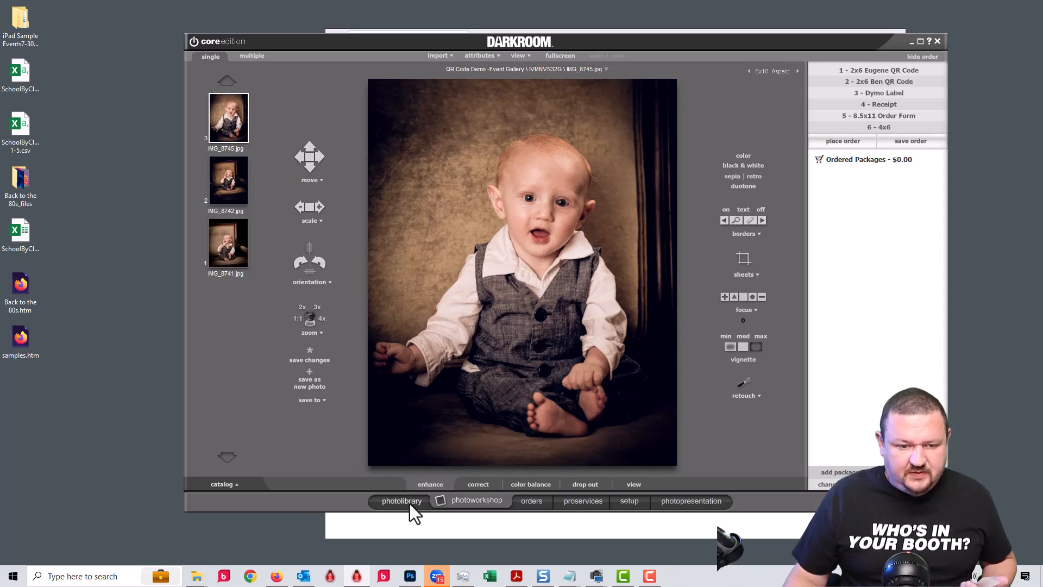
click(387, 501)
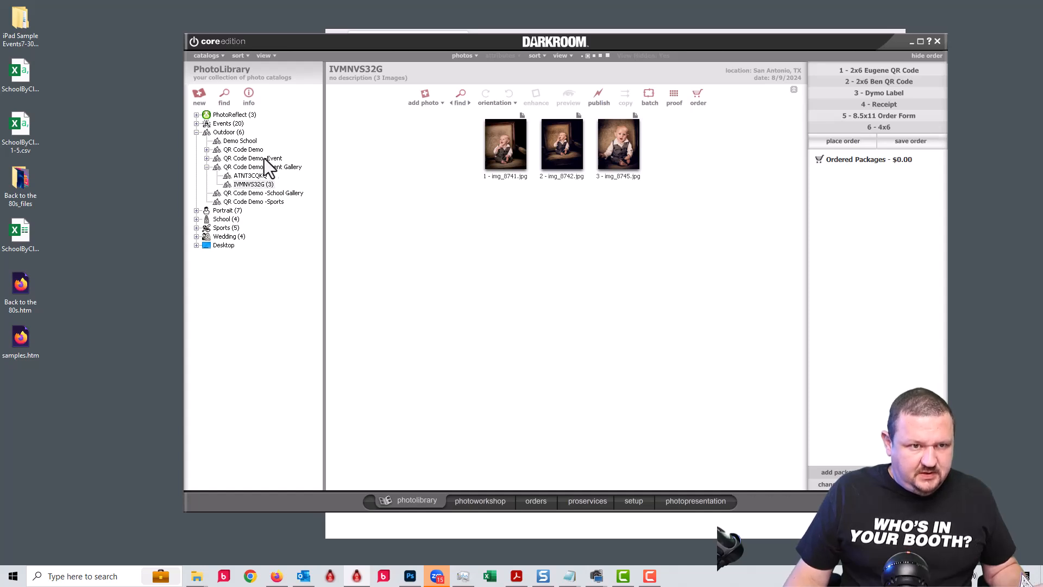
click(249, 158)
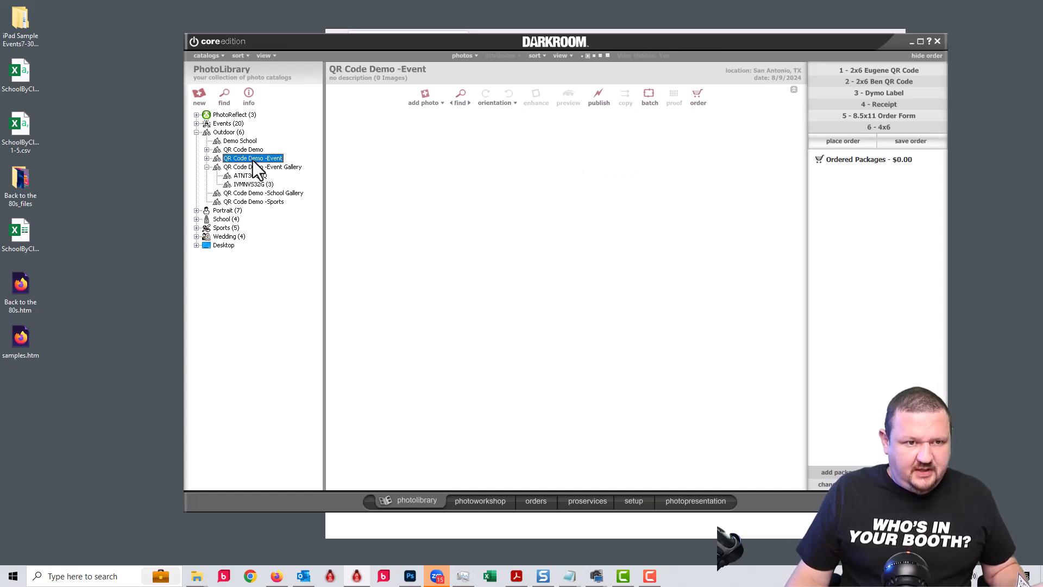
click(206, 159)
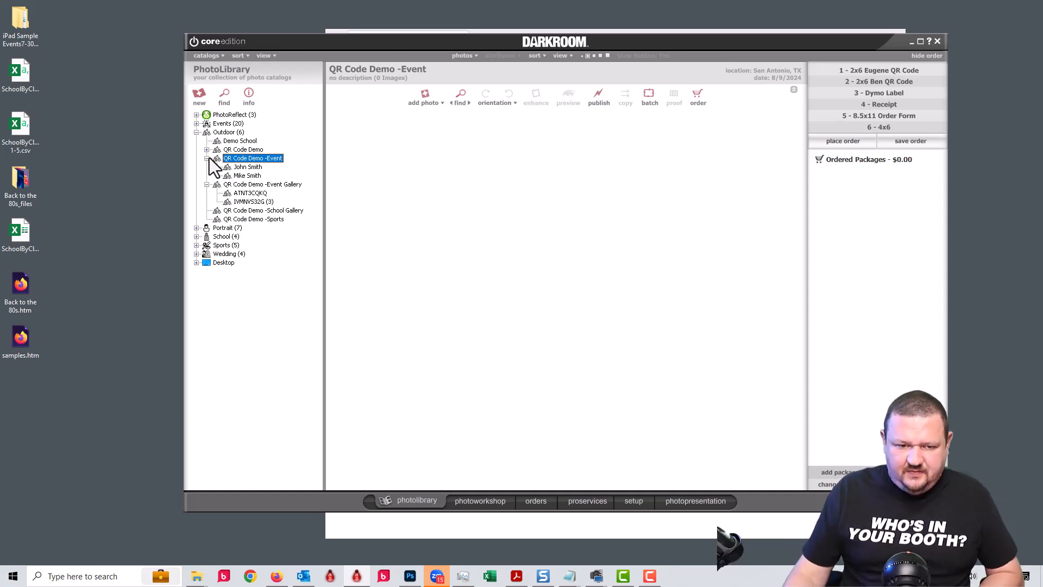
click(484, 501)
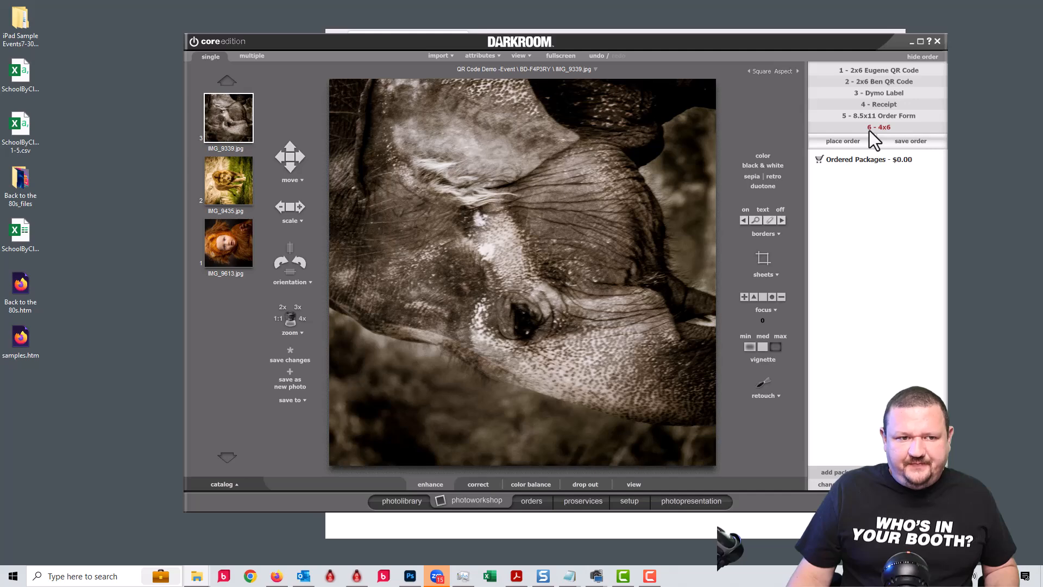
View the IMG_9613 lion-costume photo, then scroll to the bottom of the completed orders list.
click(220, 260)
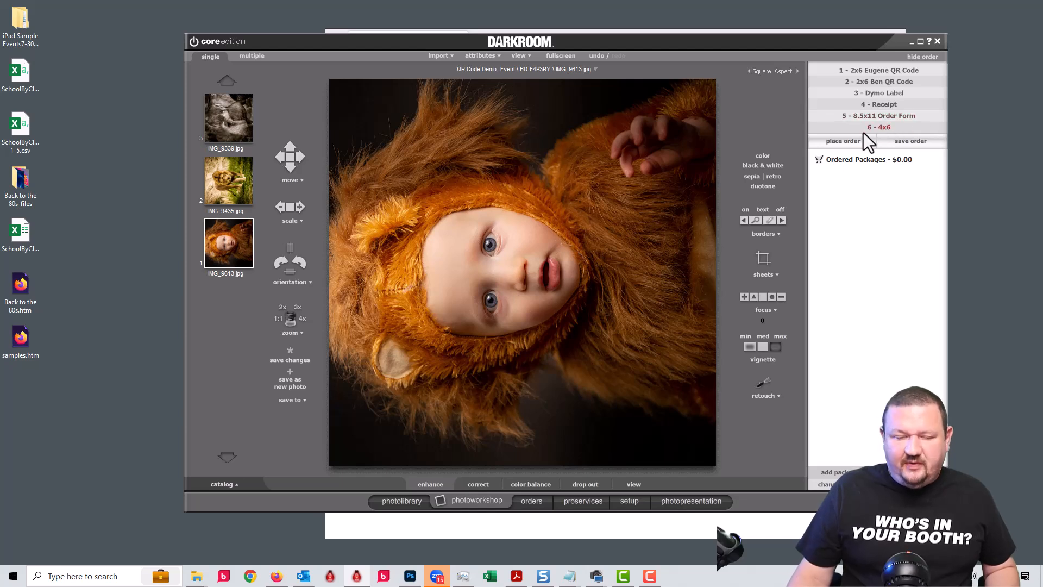
click(531, 501)
scroll(350, 177, down, 15)
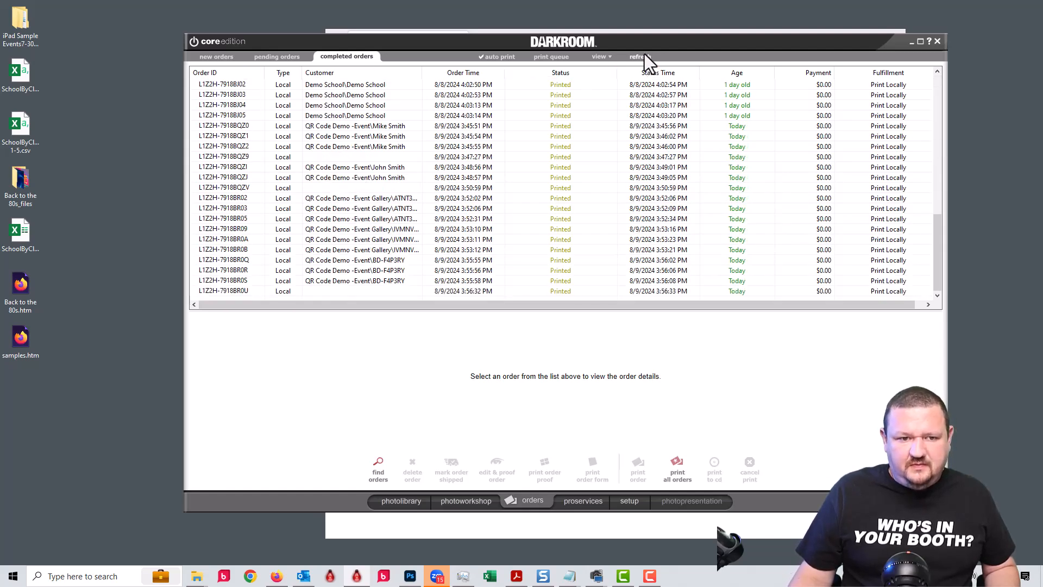
Select the three BD-F4P3RY orders and bring up their right-click actions menu.
click(381, 281)
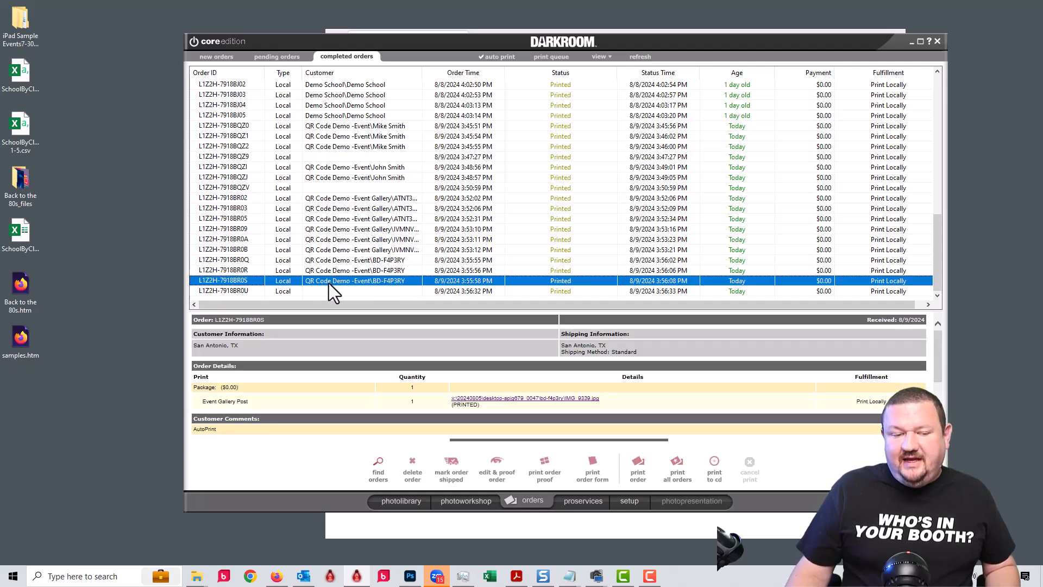
shift+click(377, 259)
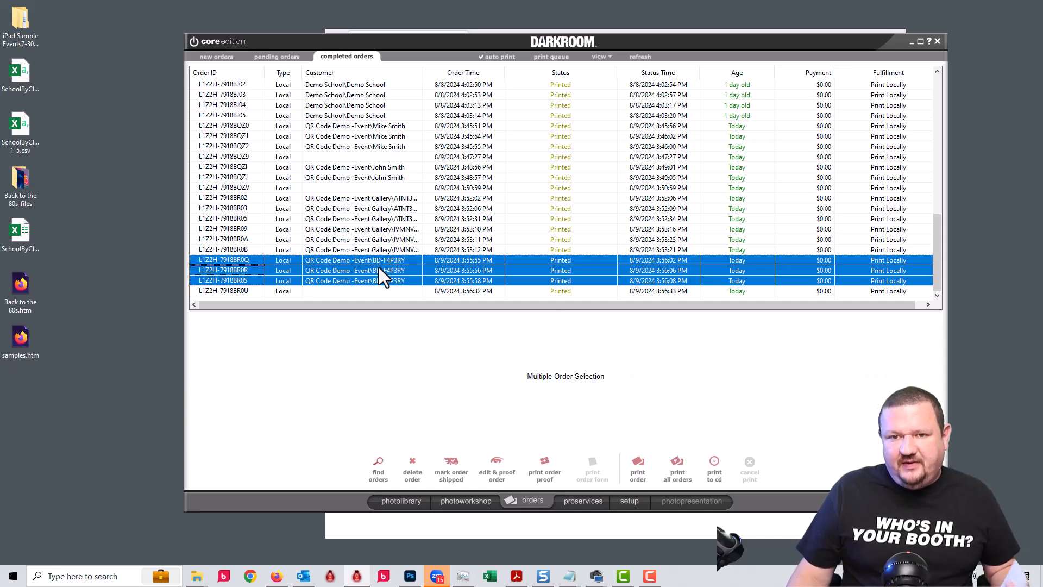
right_click(378, 276)
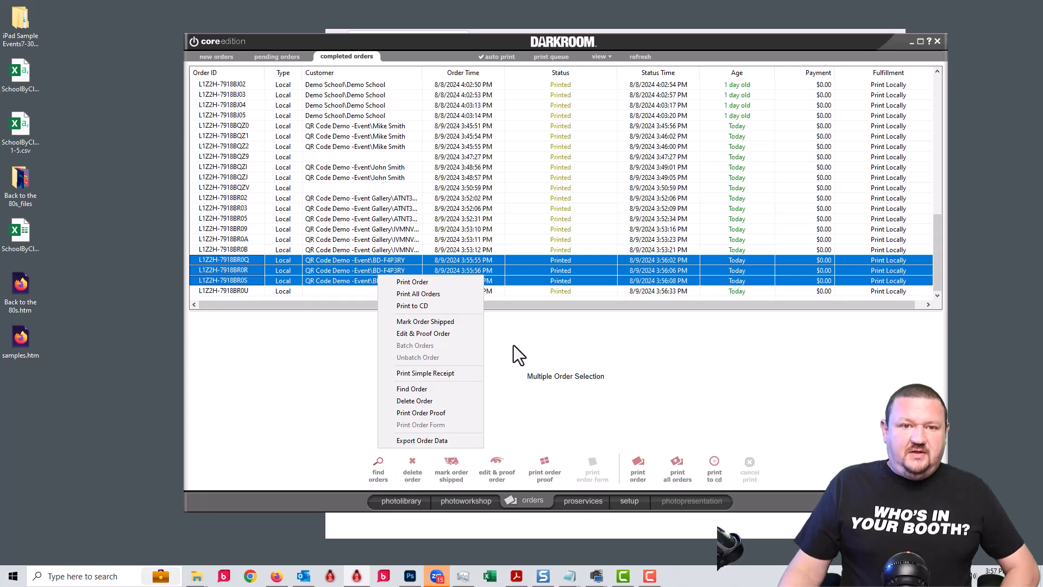
Check the salesperson capture card's QR gallery URL in setup, then exit discarding changes.
click(620, 501)
click(626, 500)
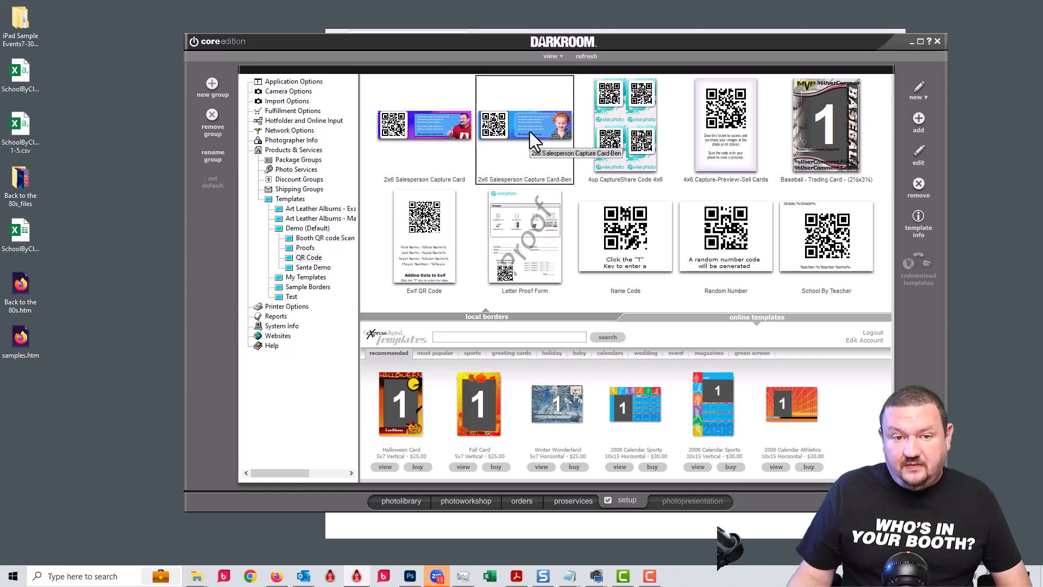
double_click(501, 135)
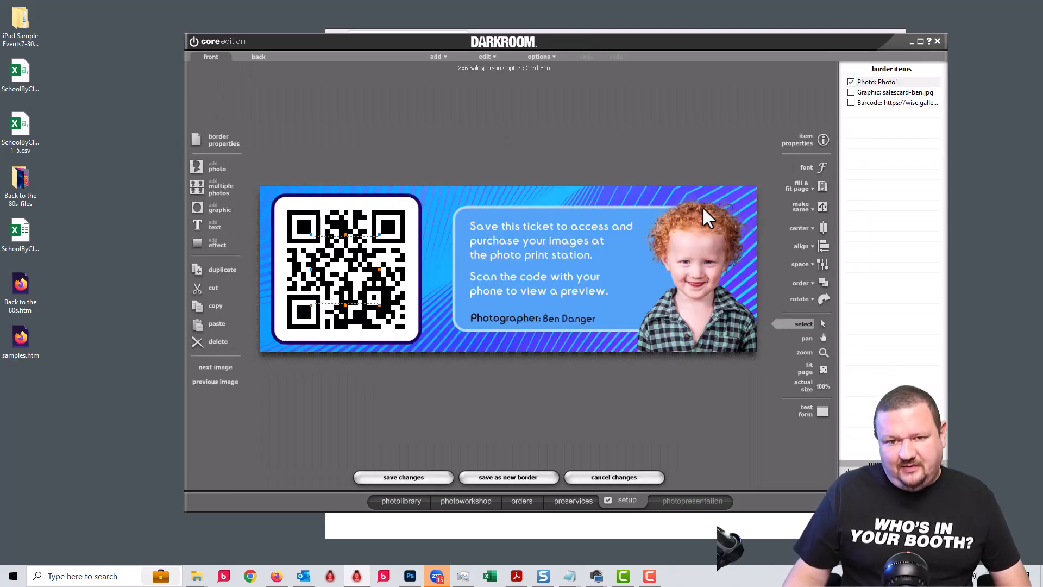
click(341, 231)
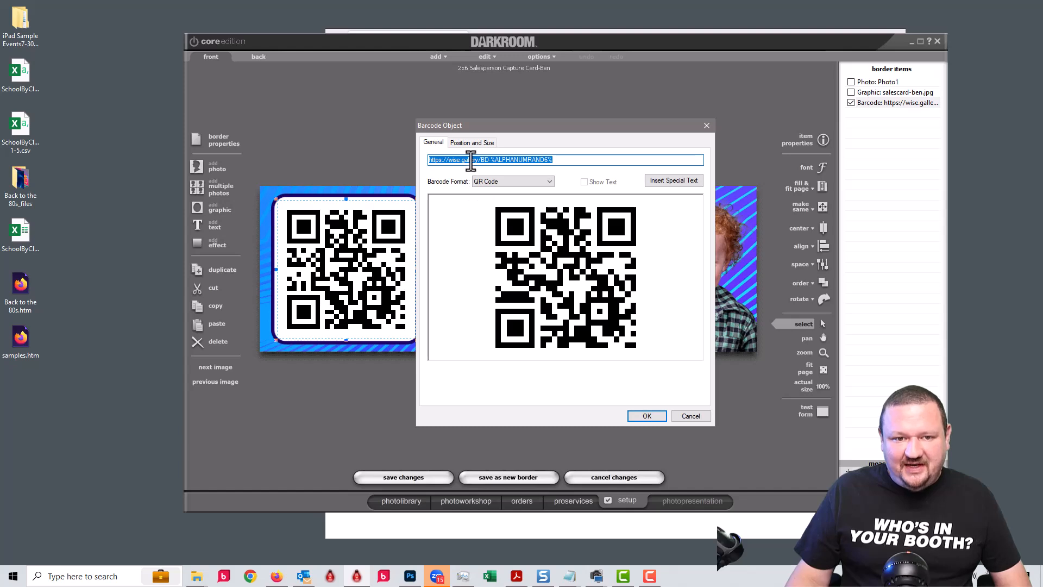
drag(480, 160, 268, 180)
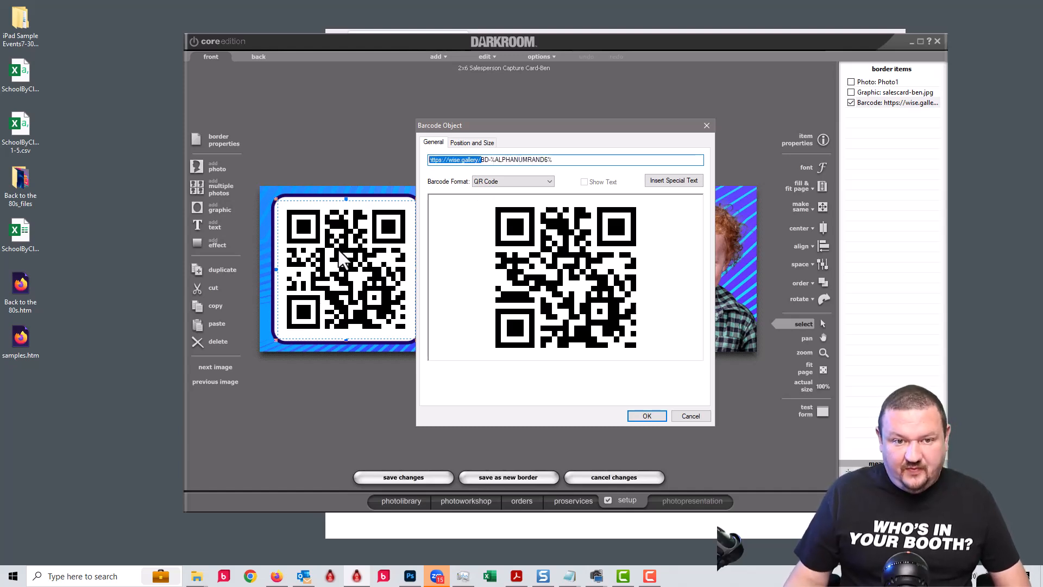
click(698, 416)
click(618, 477)
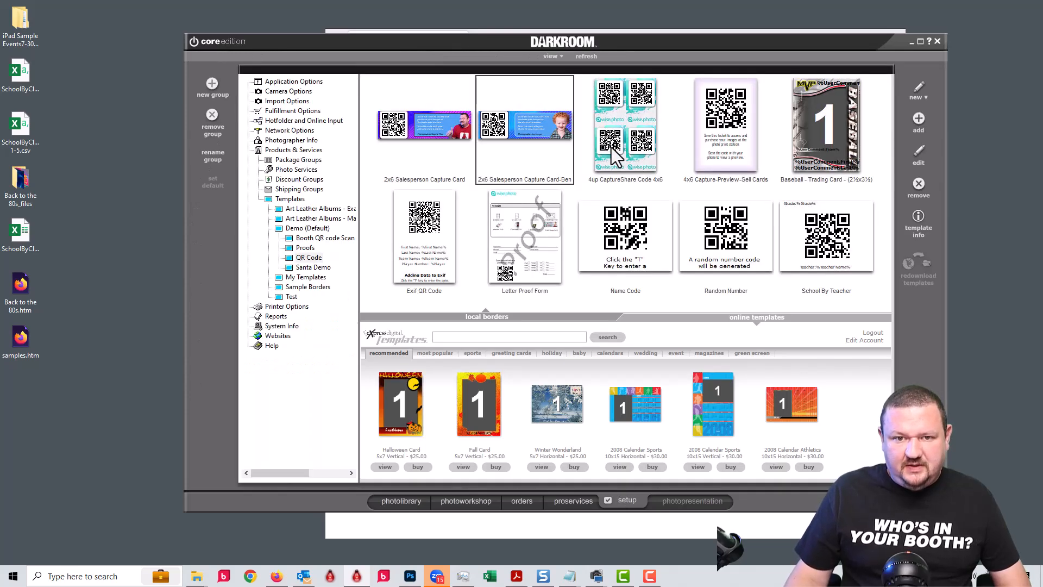
Check the 4up CaptureShare Code 4x6 first QR link, discard changes, and select School By Teacher.
double_click(611, 146)
double_click(428, 133)
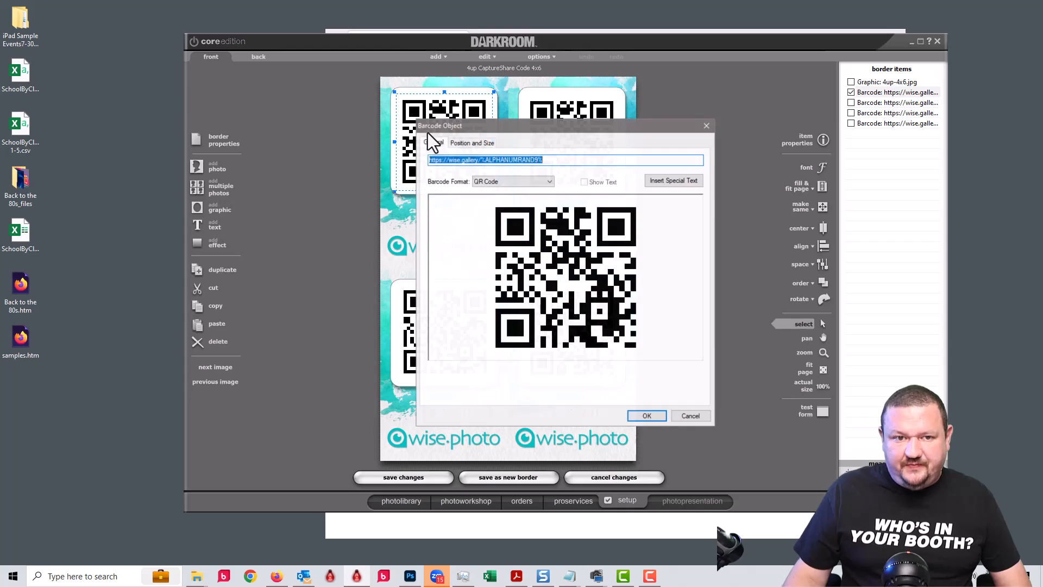
click(691, 415)
click(615, 476)
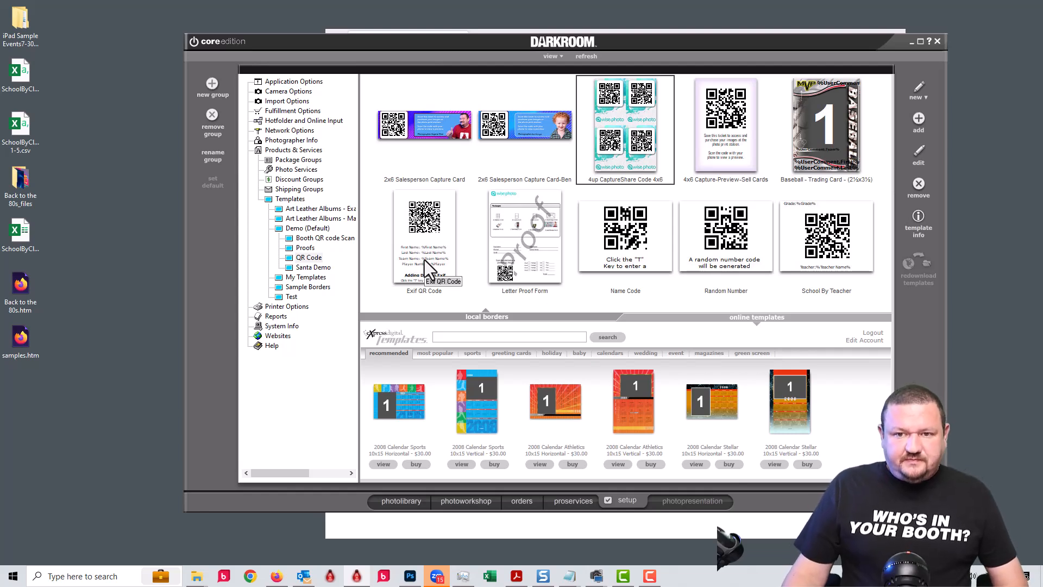
click(851, 250)
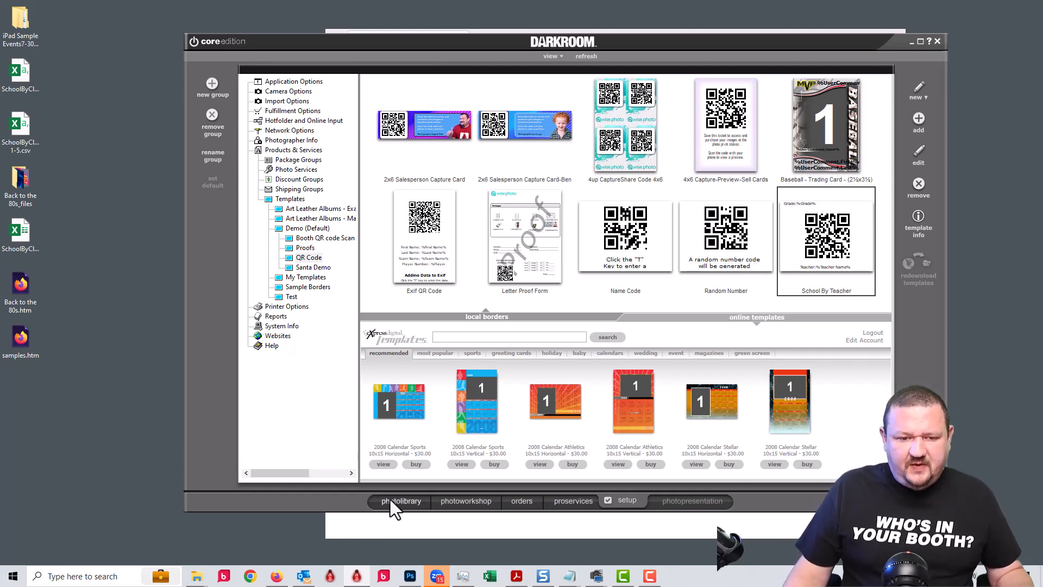
Open the BD-F4P3RY subfolder of QR Code Demo -Event, showing img_9339, img_9435 and img_9613.
click(459, 502)
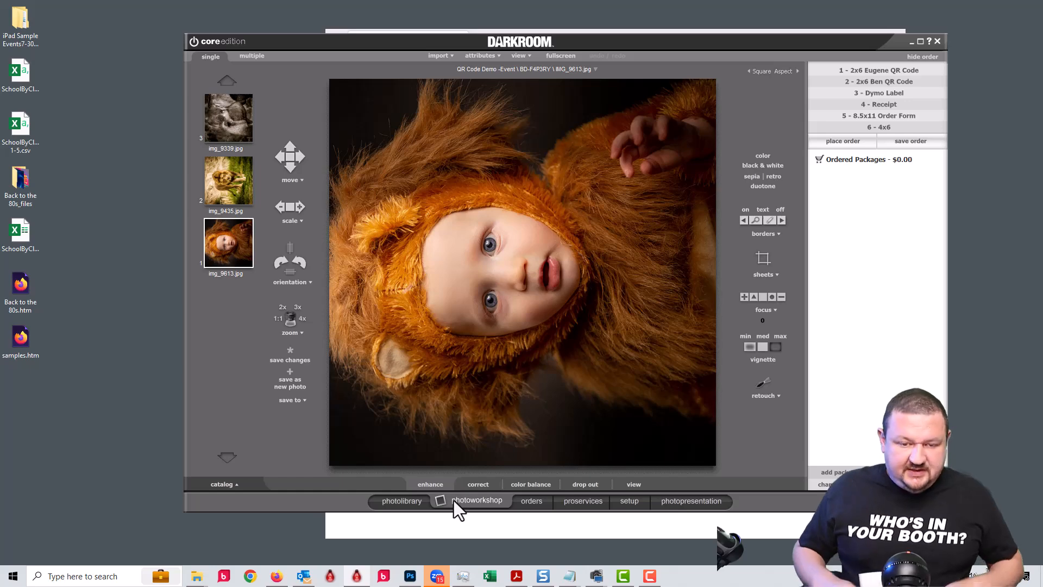
click(404, 502)
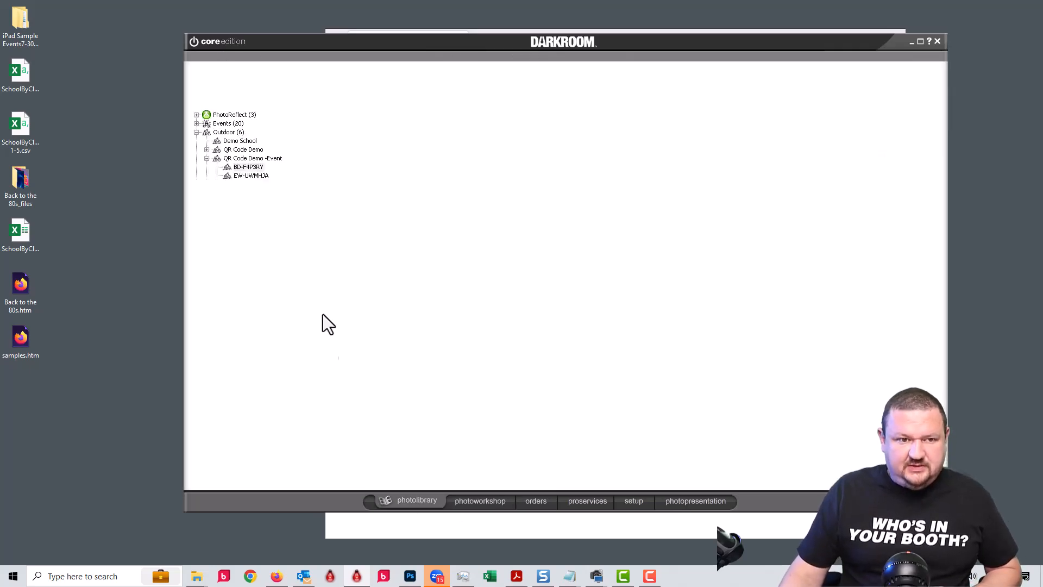
click(244, 185)
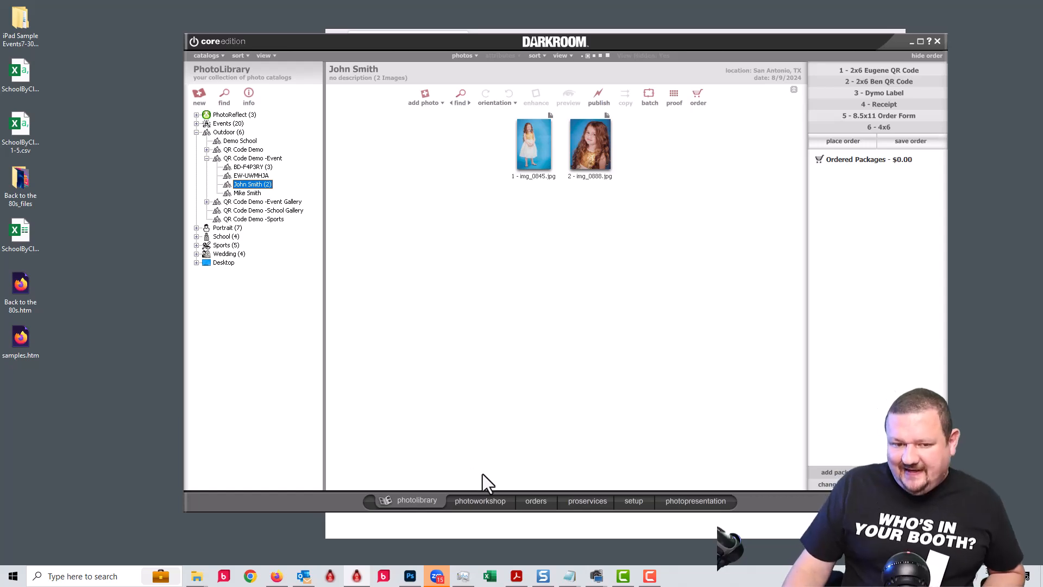
click(480, 502)
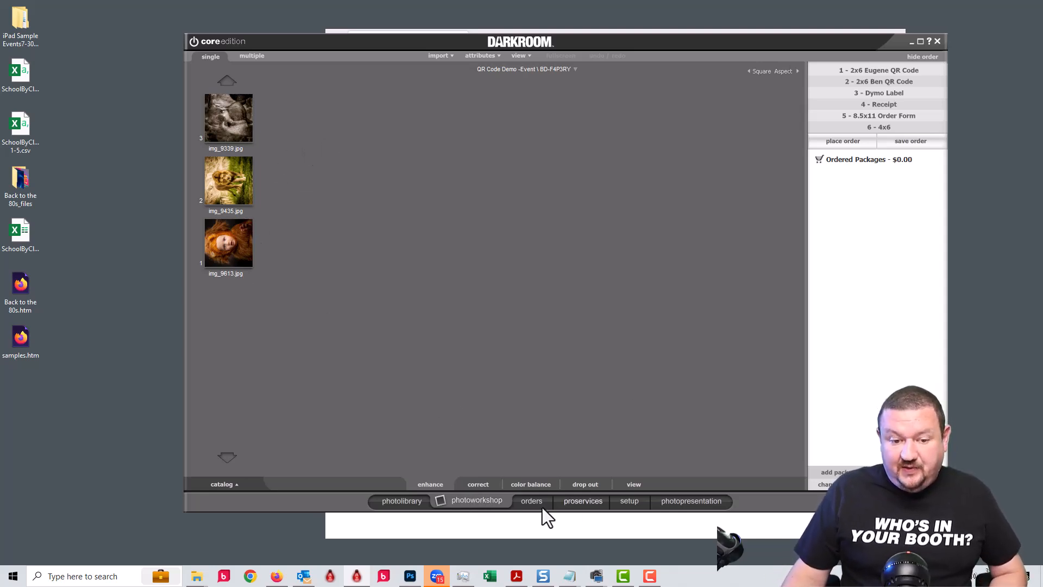
click(397, 504)
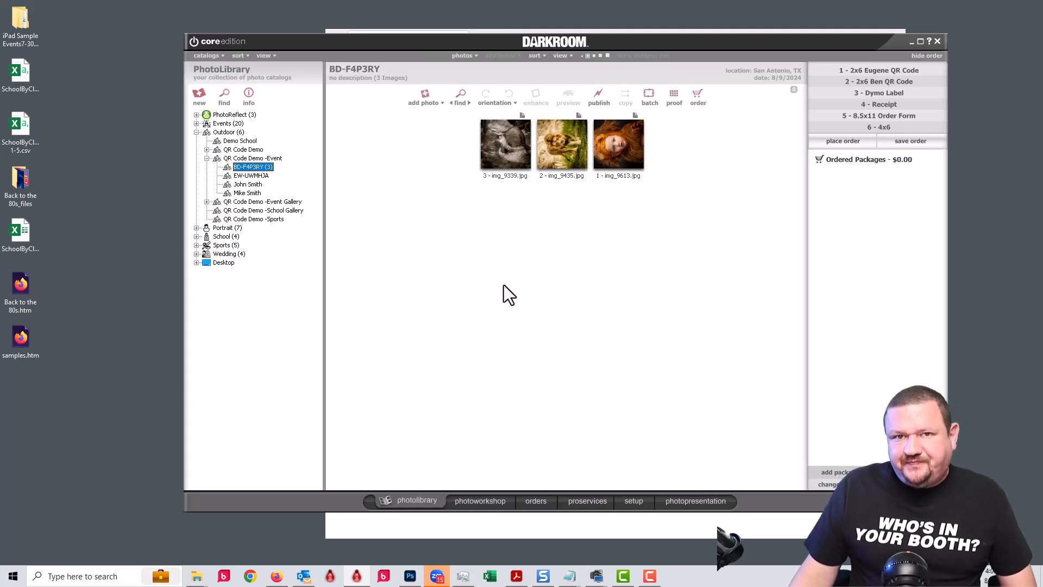
In Quick Import Setup, set QR Codes to 'Set QR Code data into image comment' and confirm.
click(418, 102)
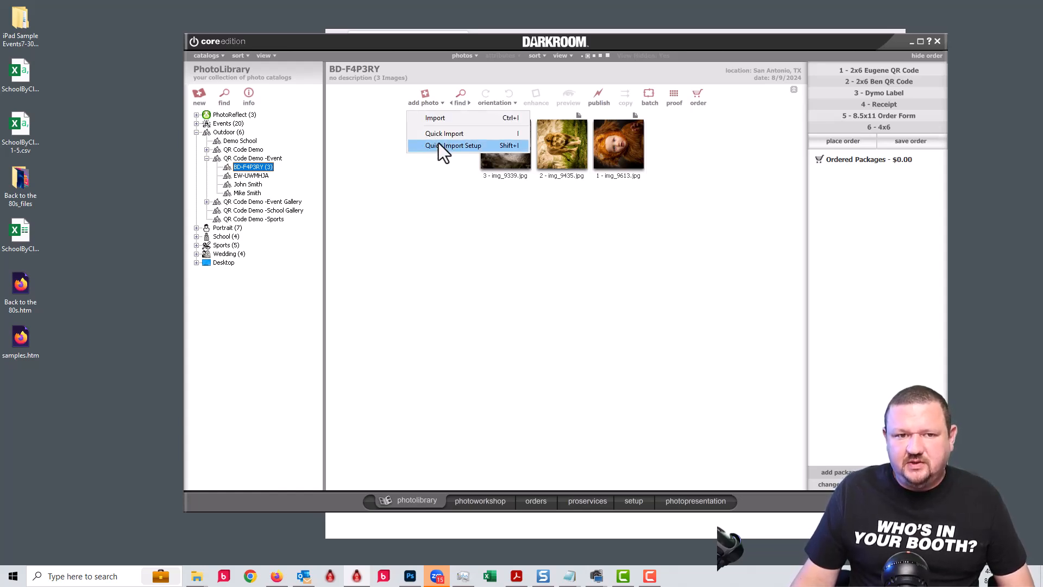
click(440, 146)
click(595, 367)
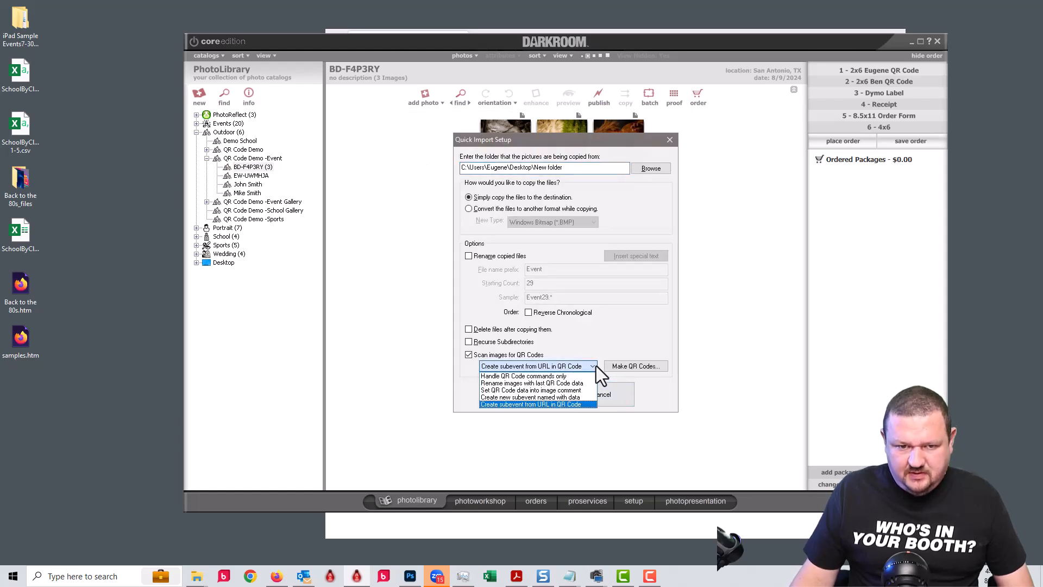
click(526, 390)
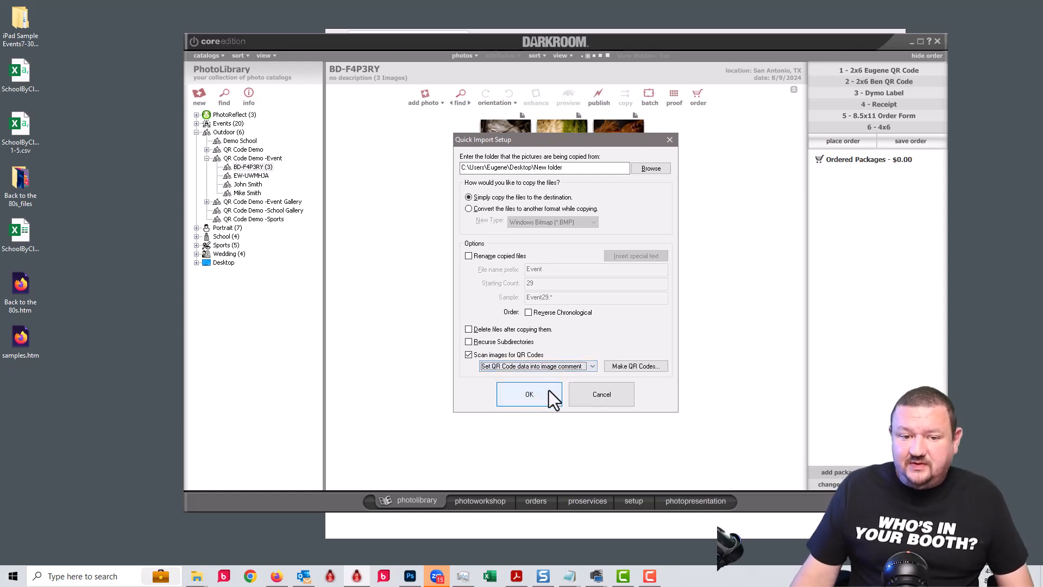
click(549, 399)
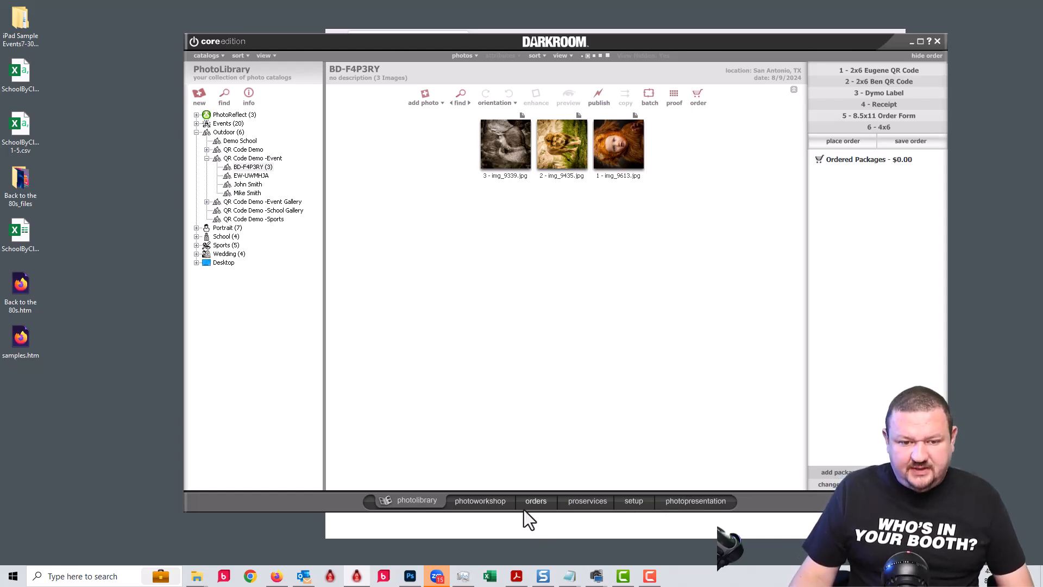
In setup, browse Products & Services > Templates > Demo (Default) > QR Code and open the Exif QR Code template.
click(633, 499)
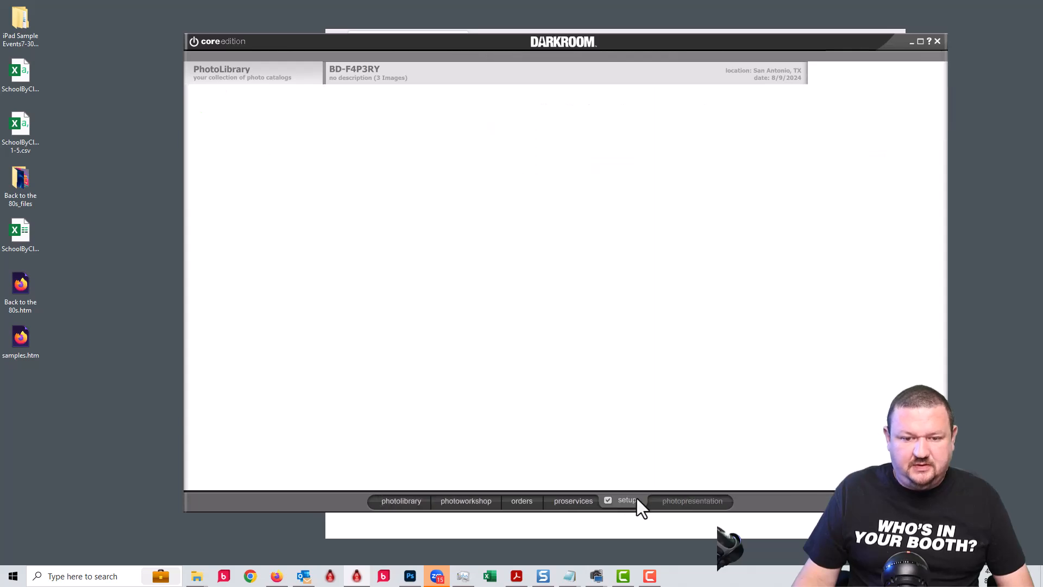
double_click(288, 152)
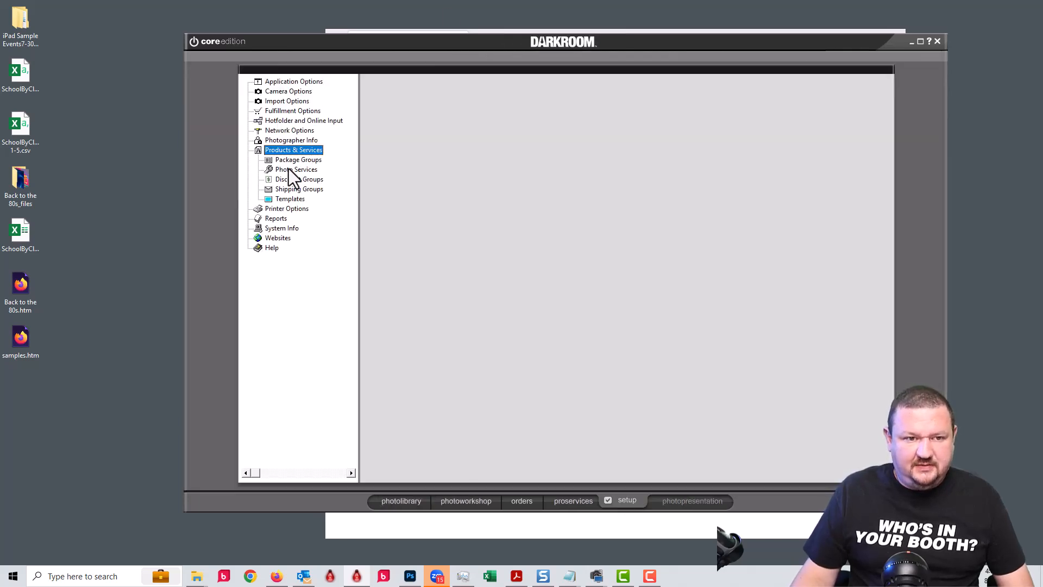
double_click(293, 199)
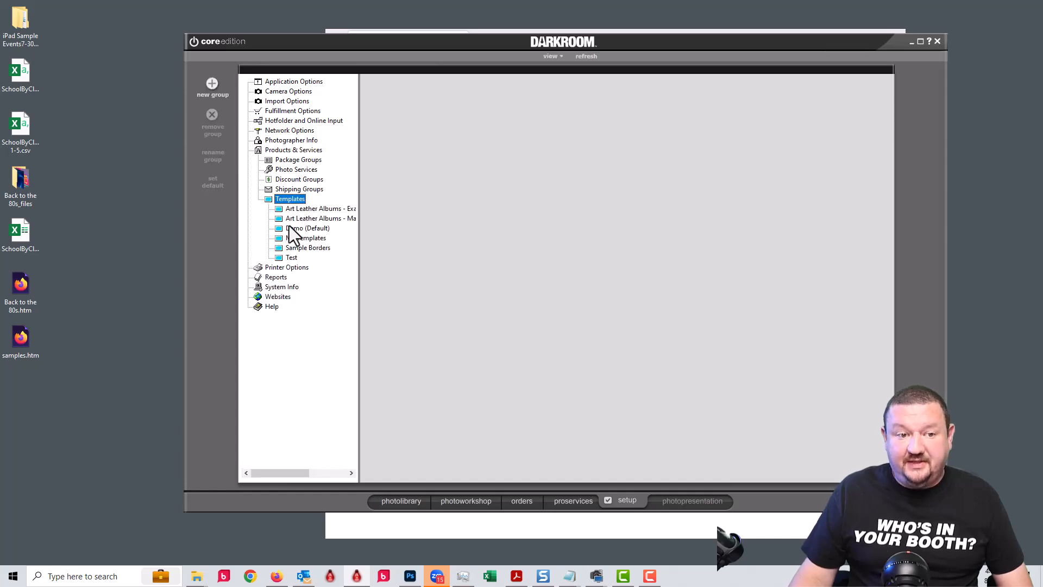
double_click(295, 228)
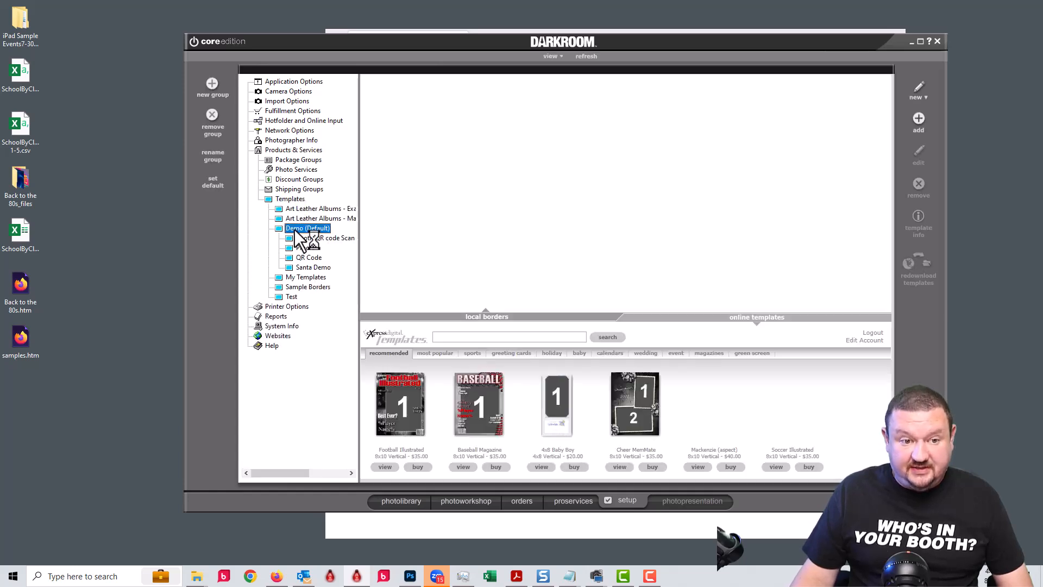
click(304, 257)
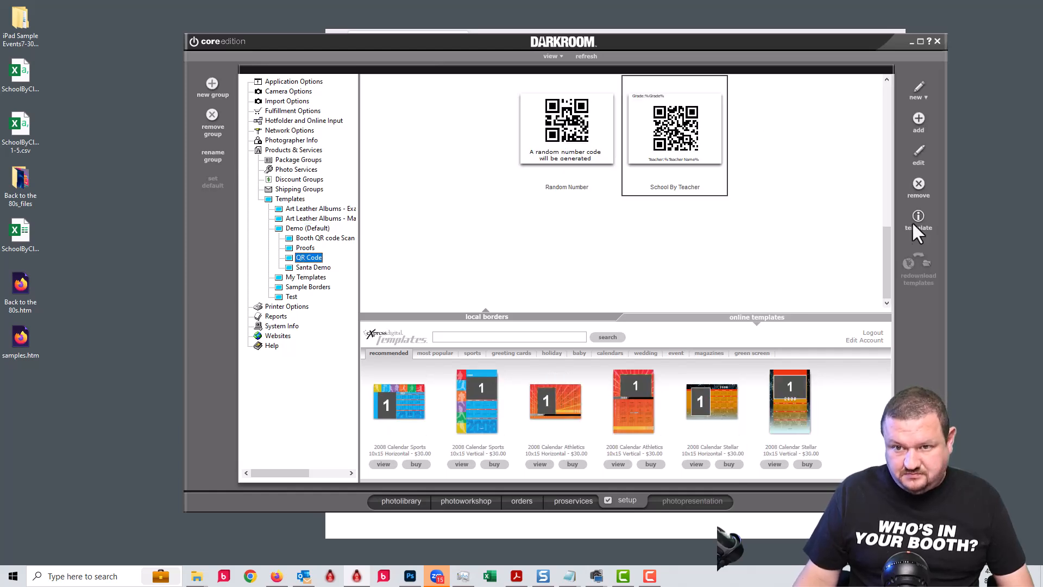
drag(890, 246, 895, 162)
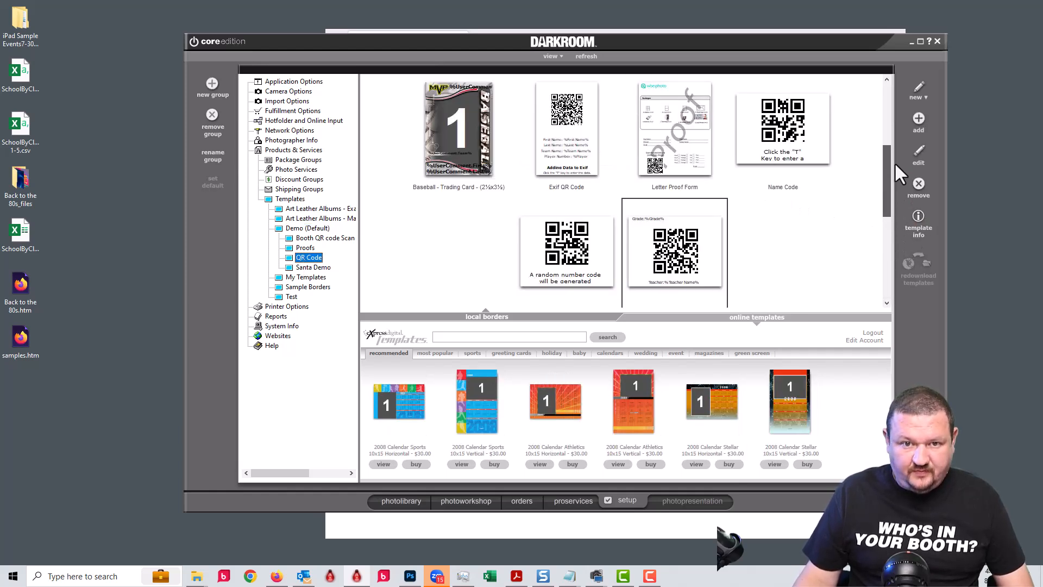
click(568, 129)
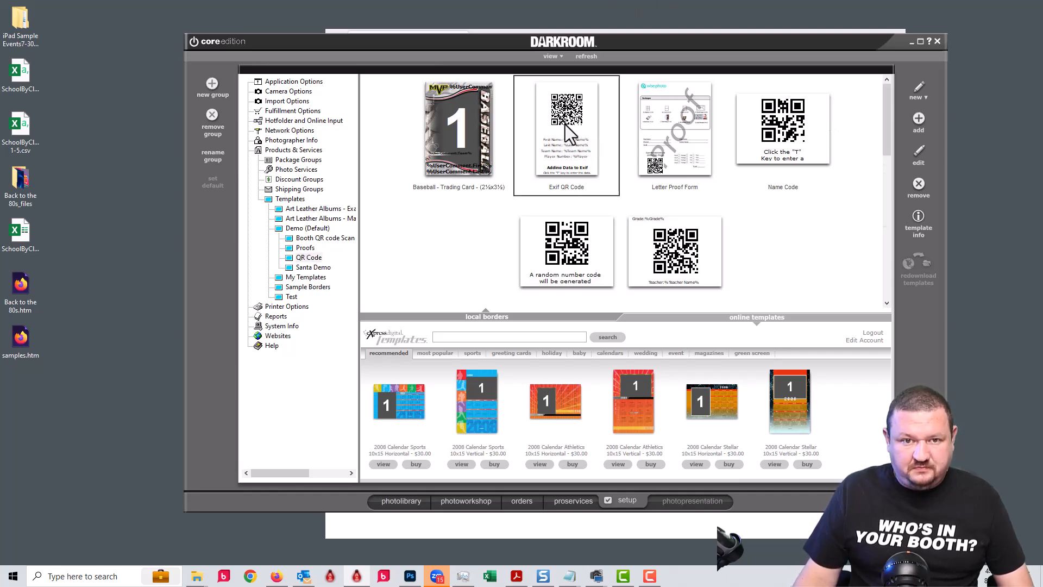
double_click(564, 125)
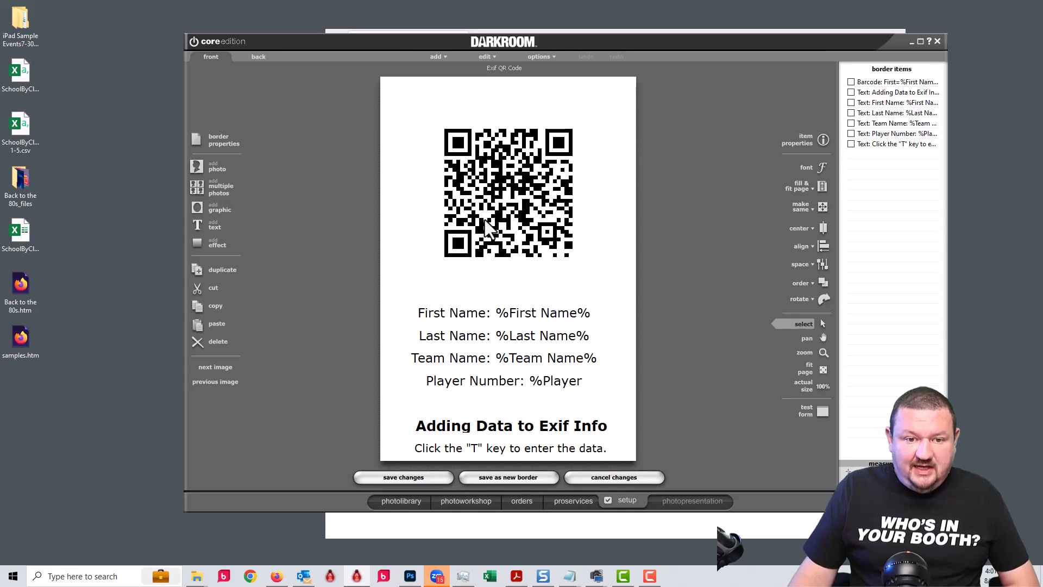
Inspect the template's First Name text and QR code data settings, then leave the editor discarding changes.
click(480, 321)
double_click(480, 320)
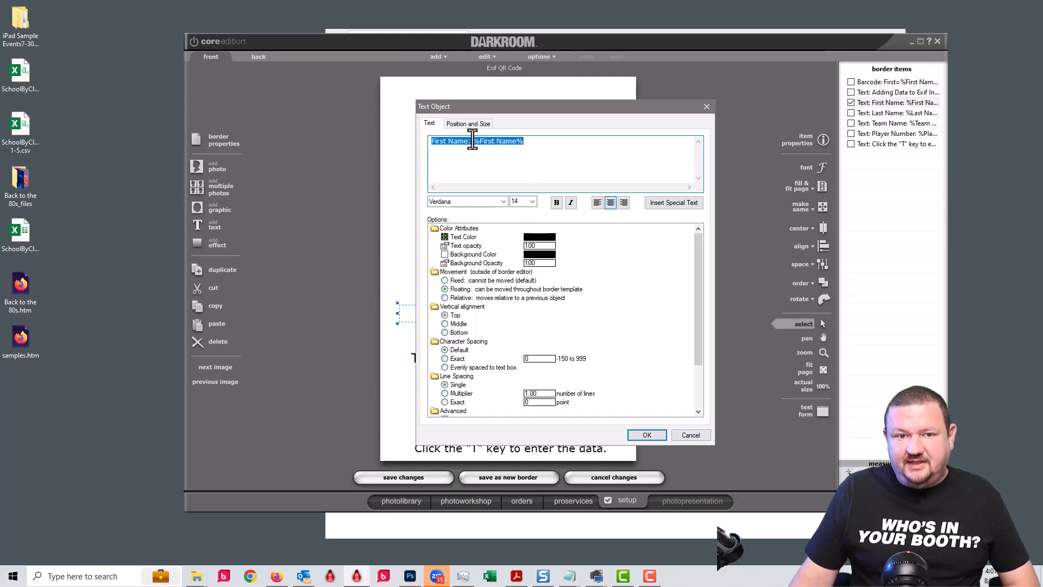
click(687, 435)
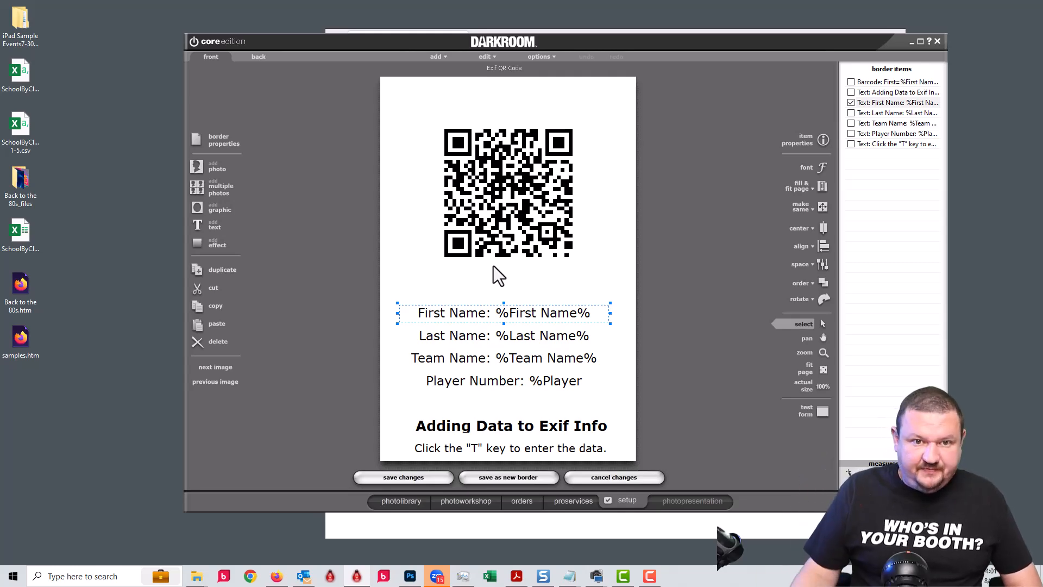
double_click(496, 214)
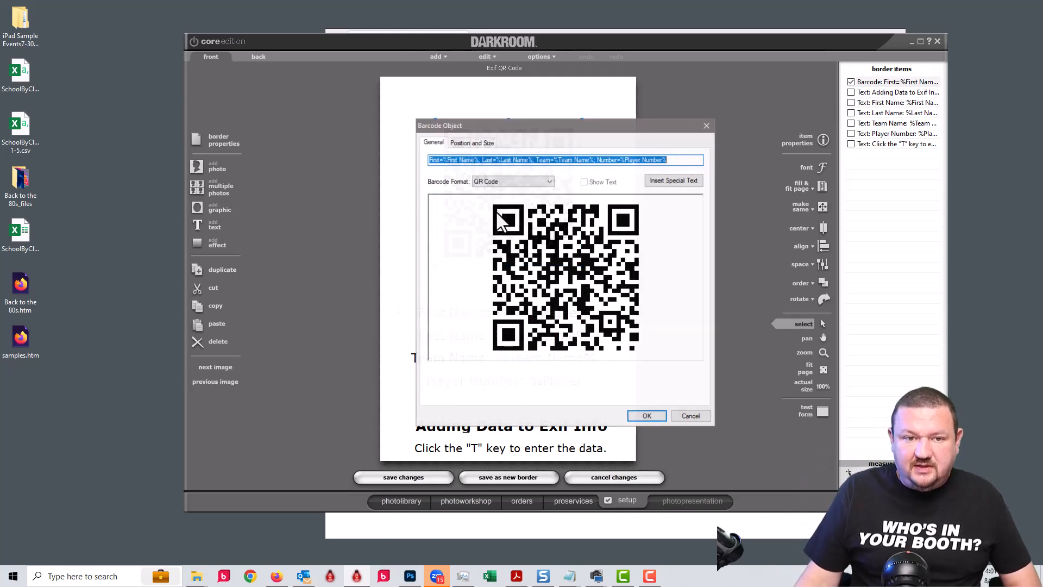
click(680, 159)
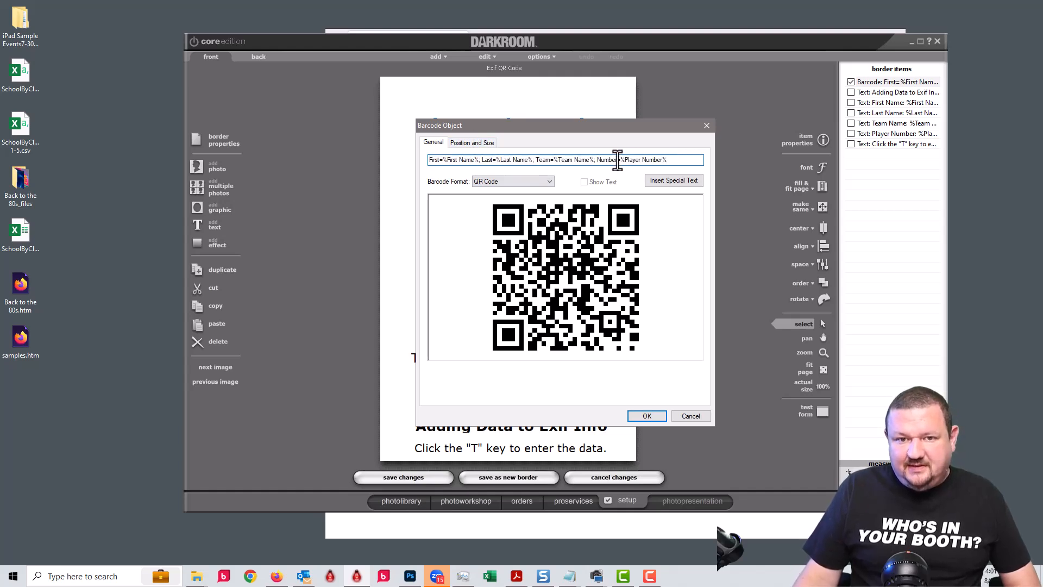
drag(661, 161, 243, 157)
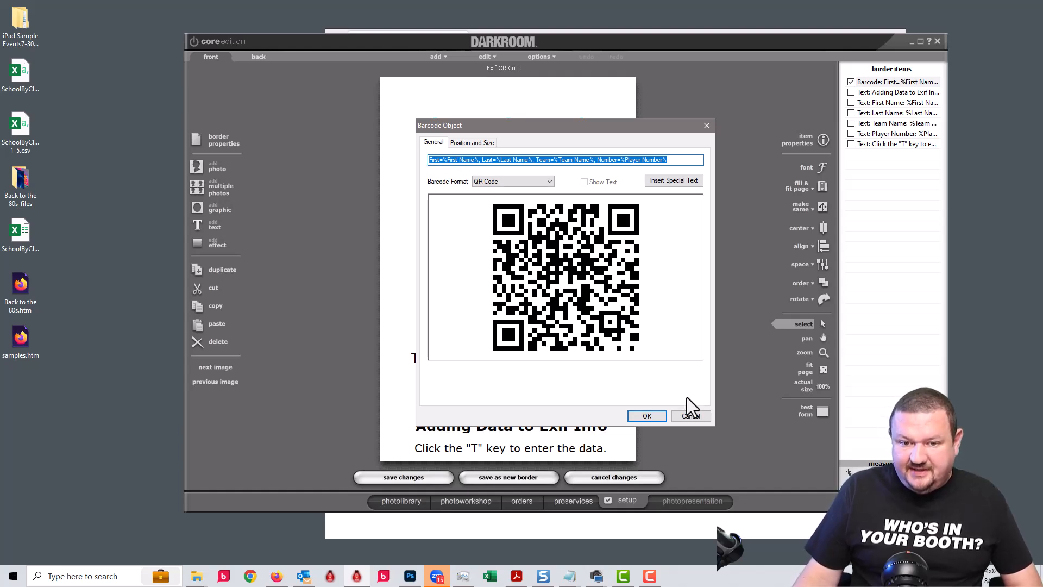
click(684, 418)
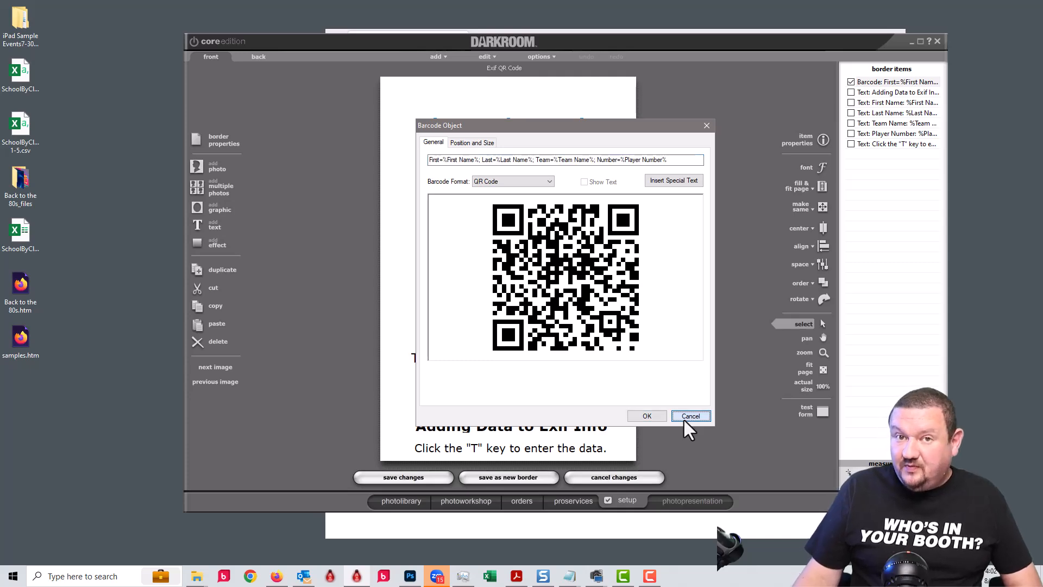
click(688, 416)
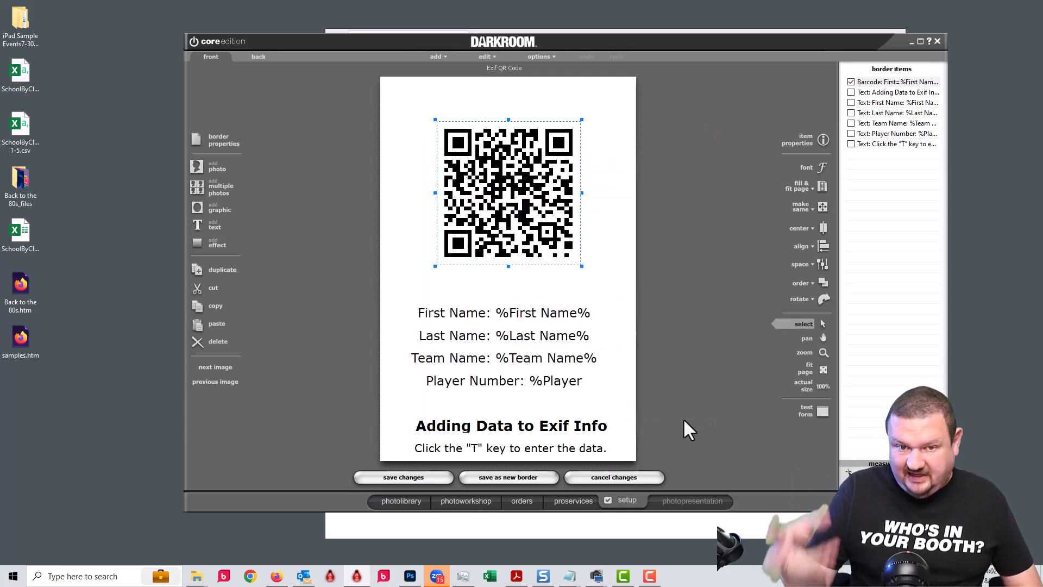
click(617, 475)
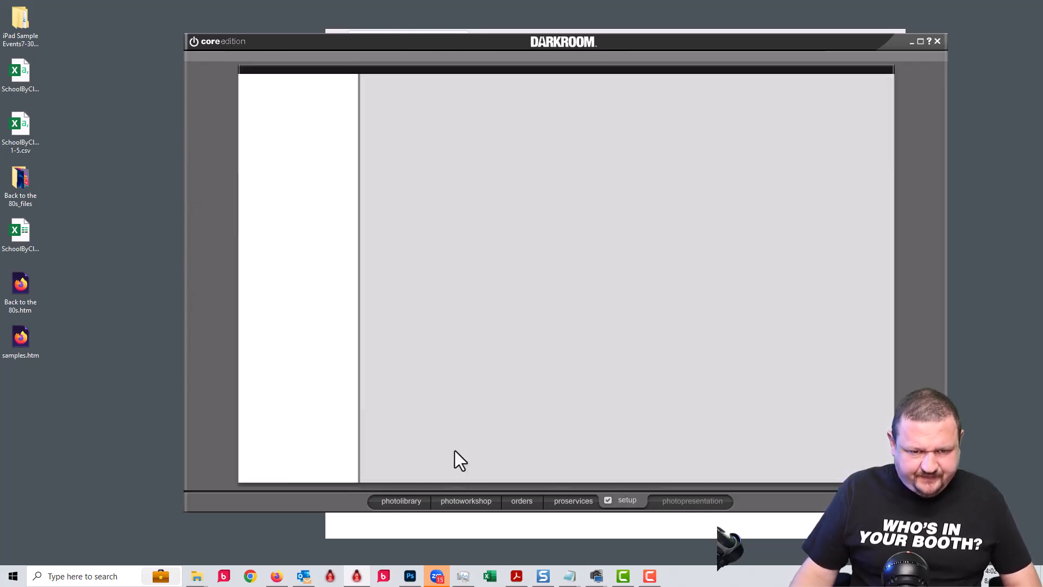
In the photo workshop, apply the Exif QR Code border to img_9613.
click(462, 500)
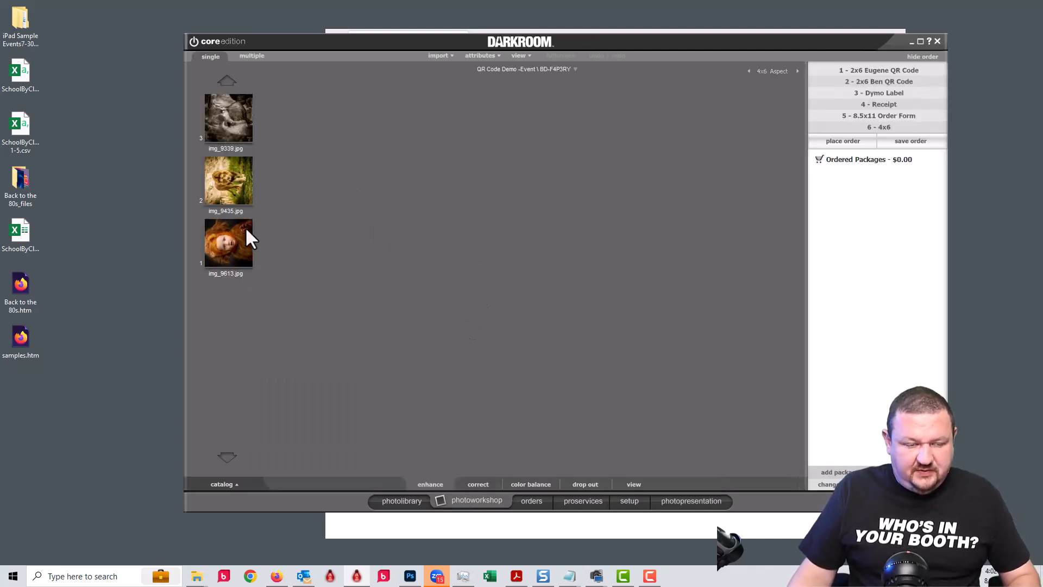
click(247, 229)
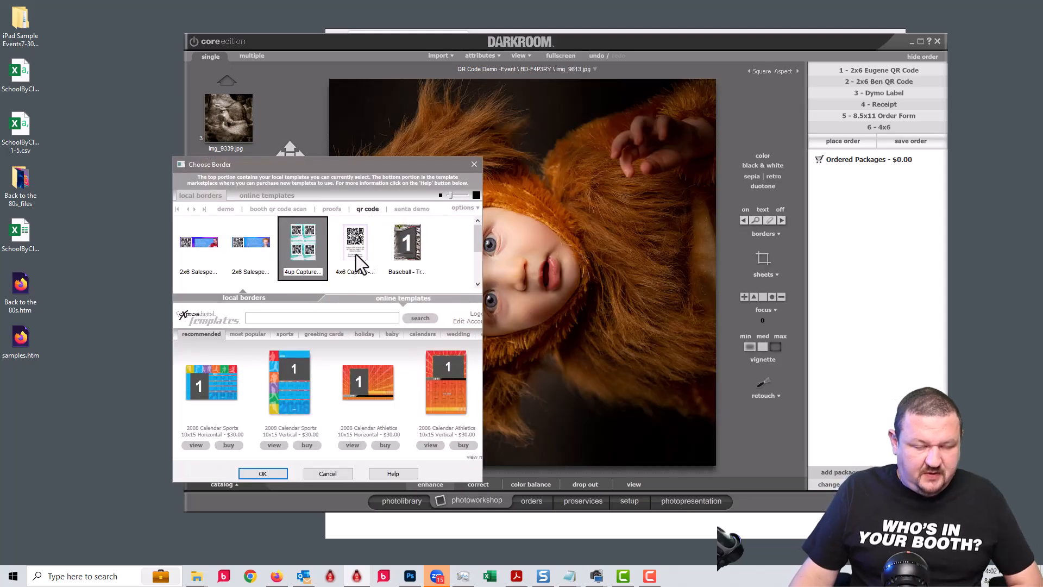
click(478, 266)
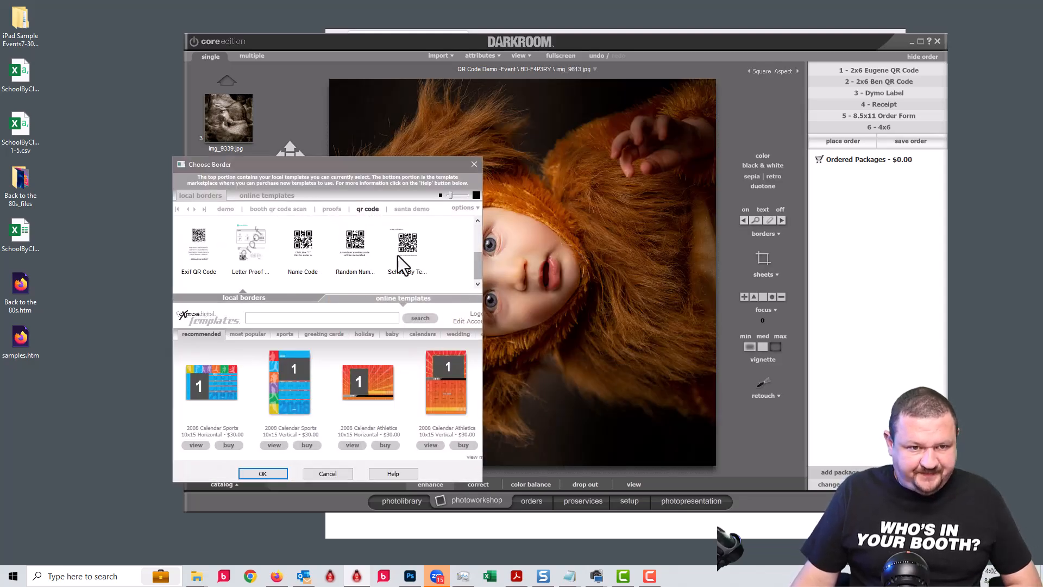
click(200, 250)
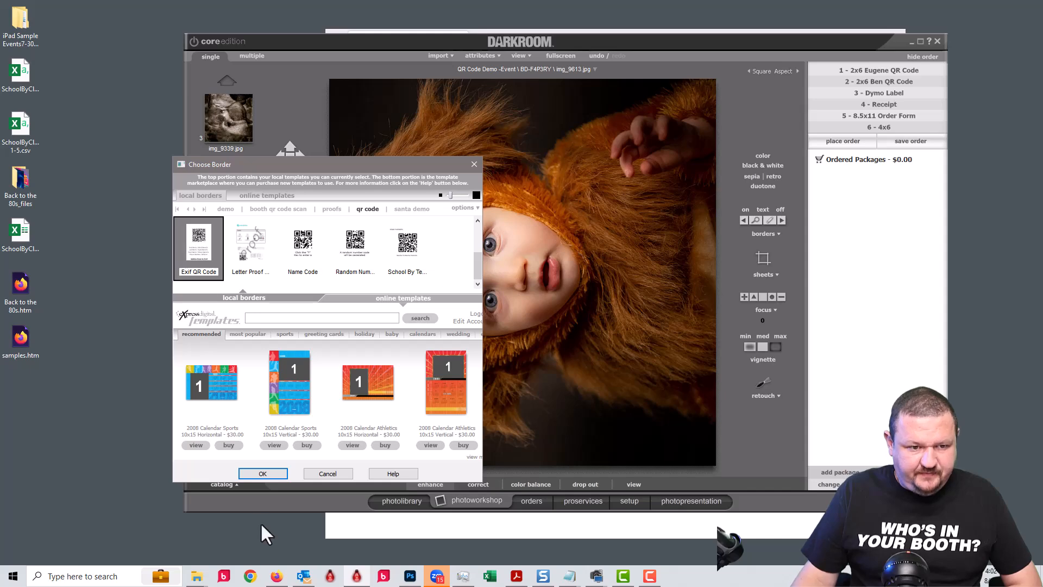
click(262, 474)
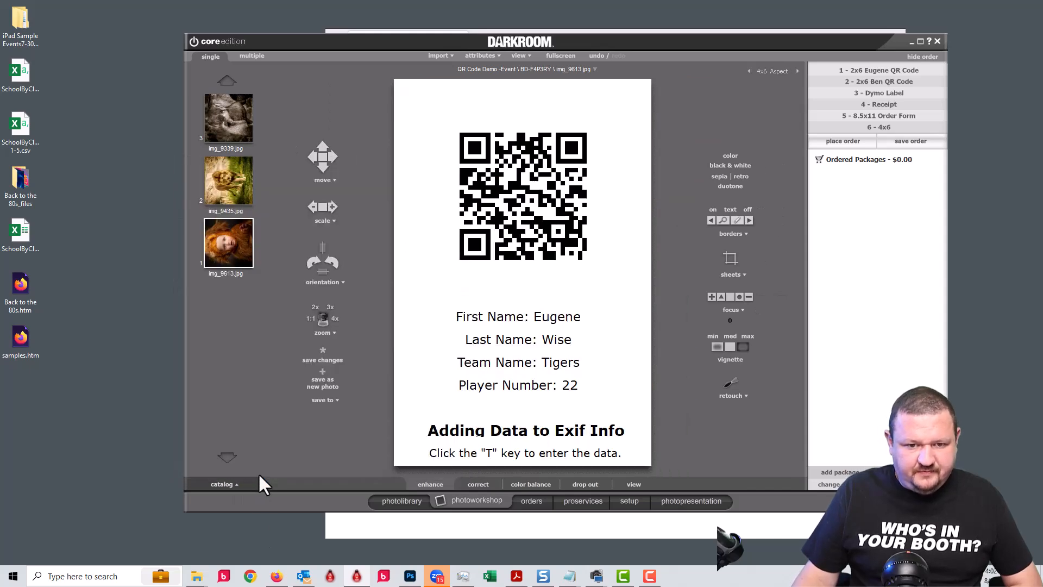
key(t)
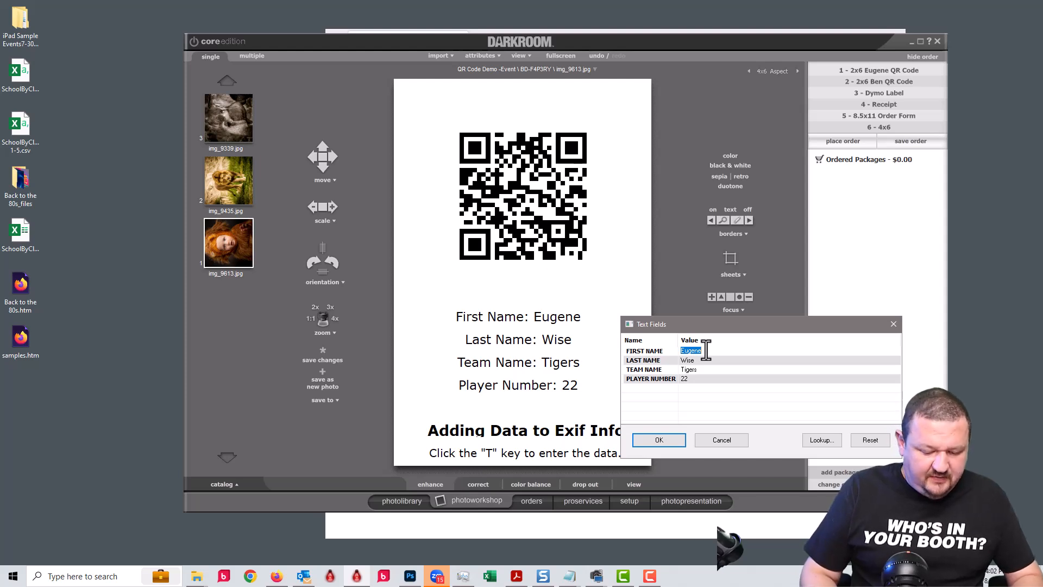
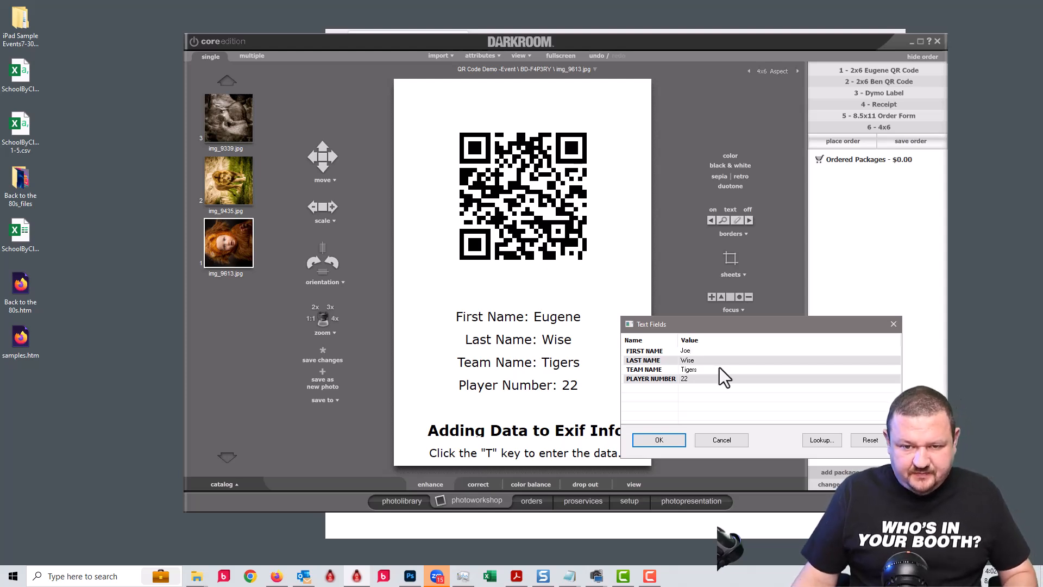
click(707, 361)
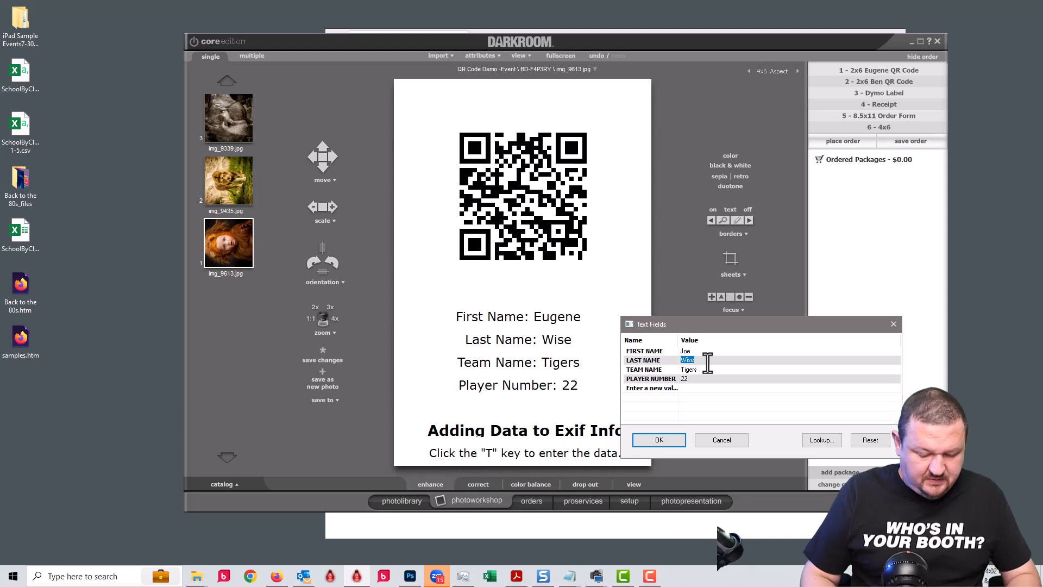
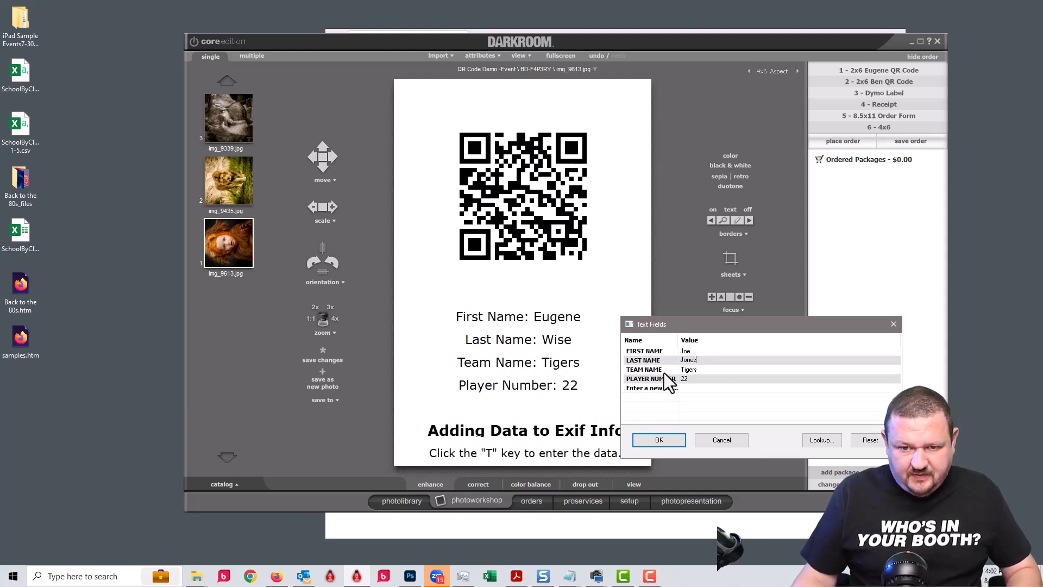
click(697, 371)
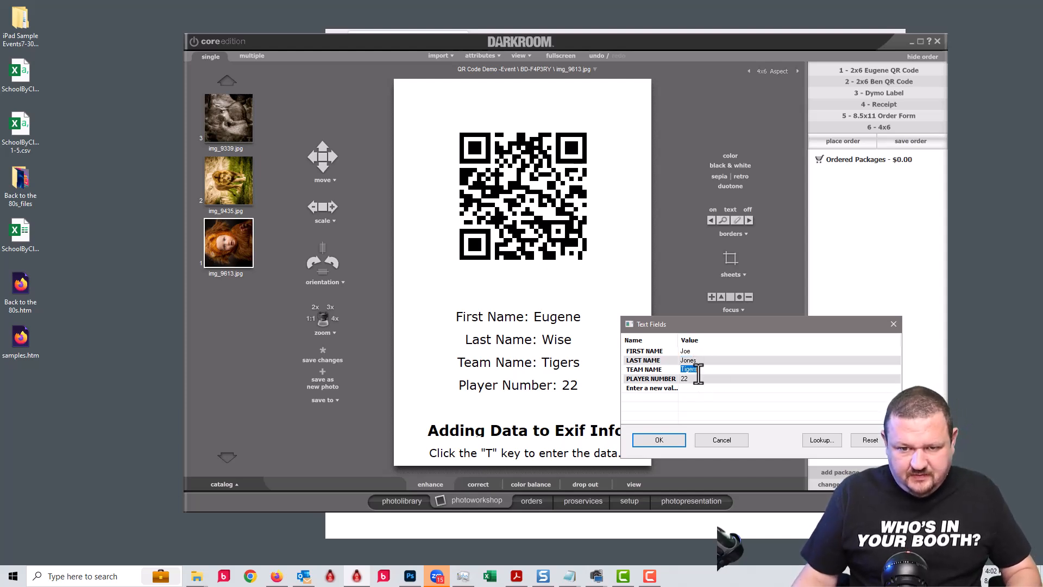
text(Cubs)
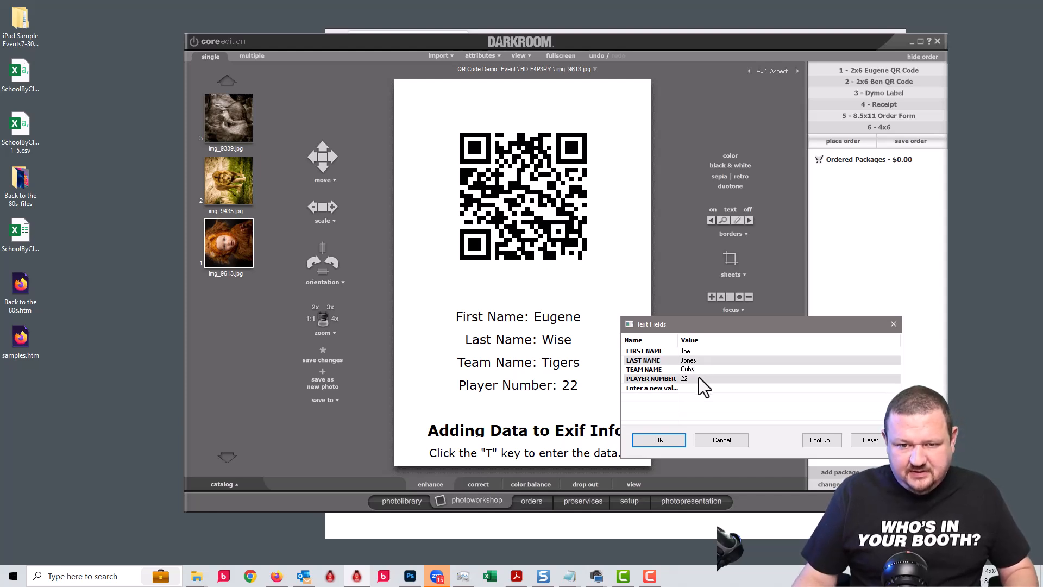
click(697, 378)
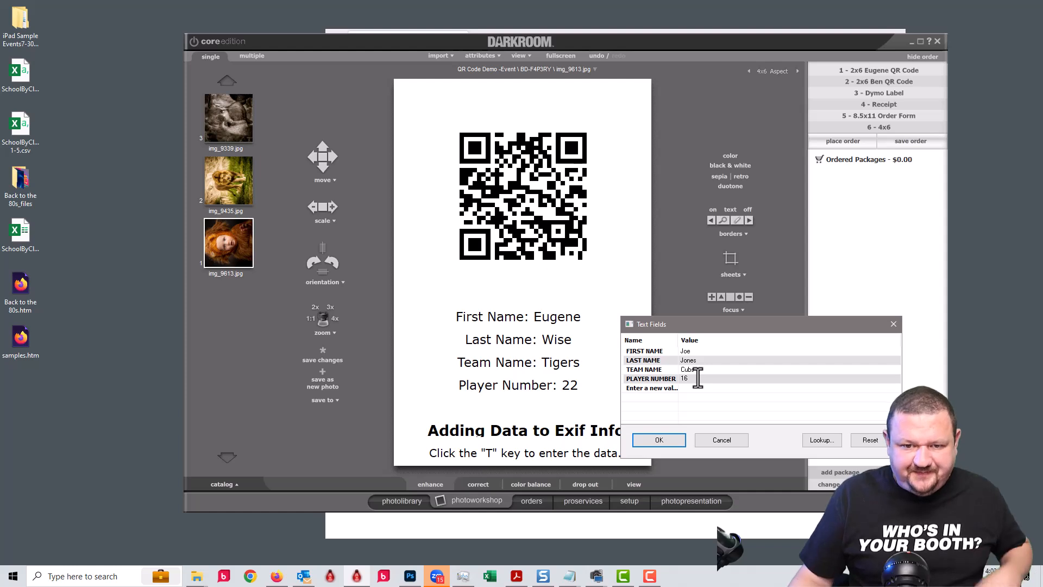
click(668, 437)
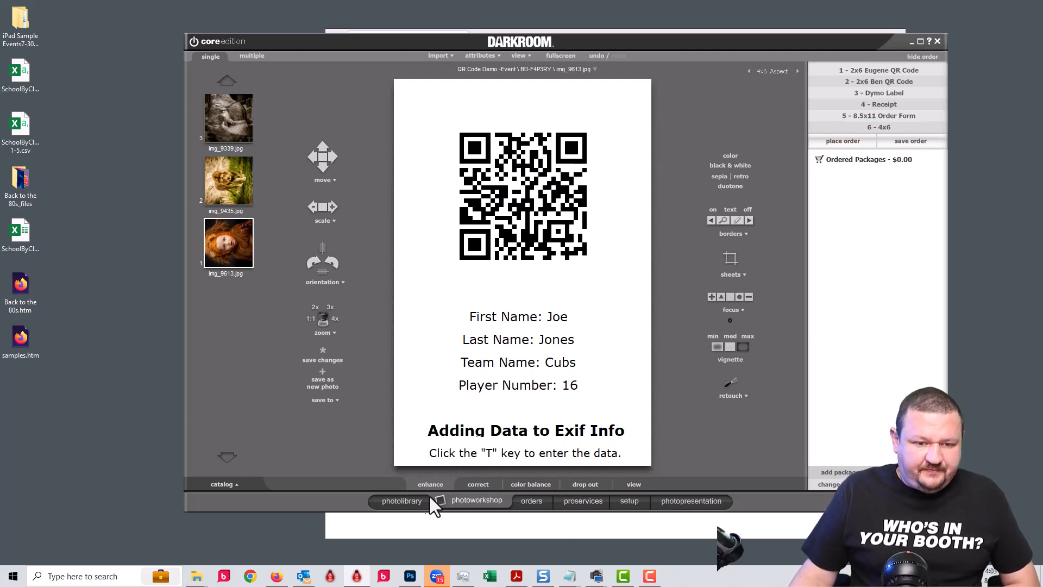
Open the empty QR Code Demo -Sports album and reconfirm Quick Import's 'Set QR Code data into image comment' setting.
click(406, 497)
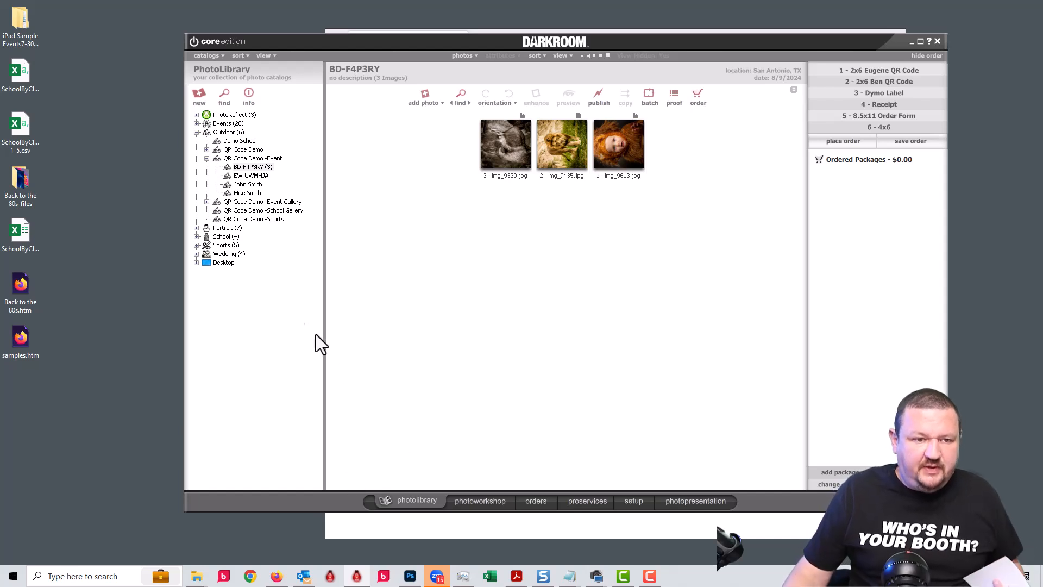
click(246, 219)
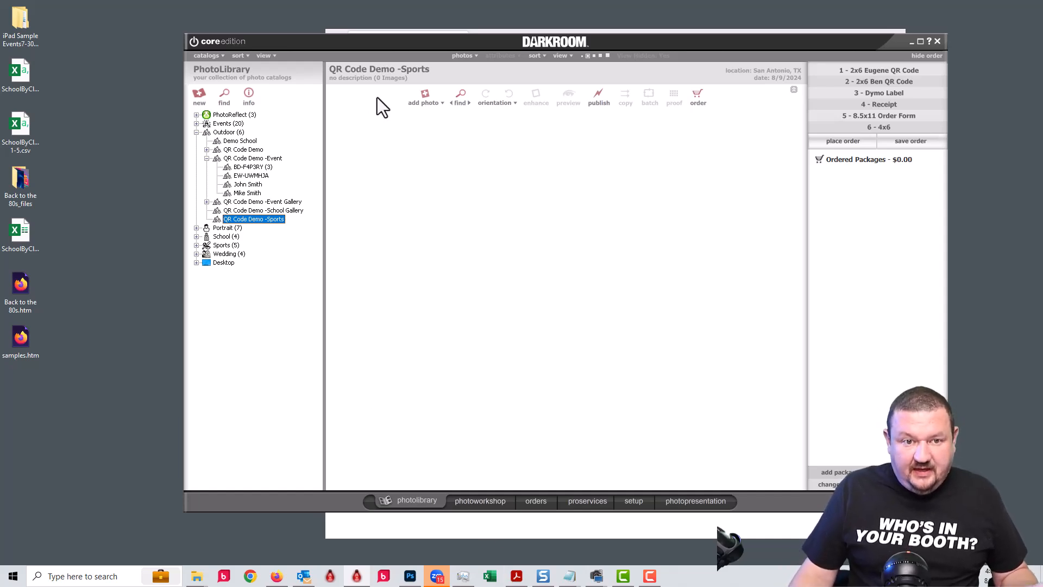
click(431, 105)
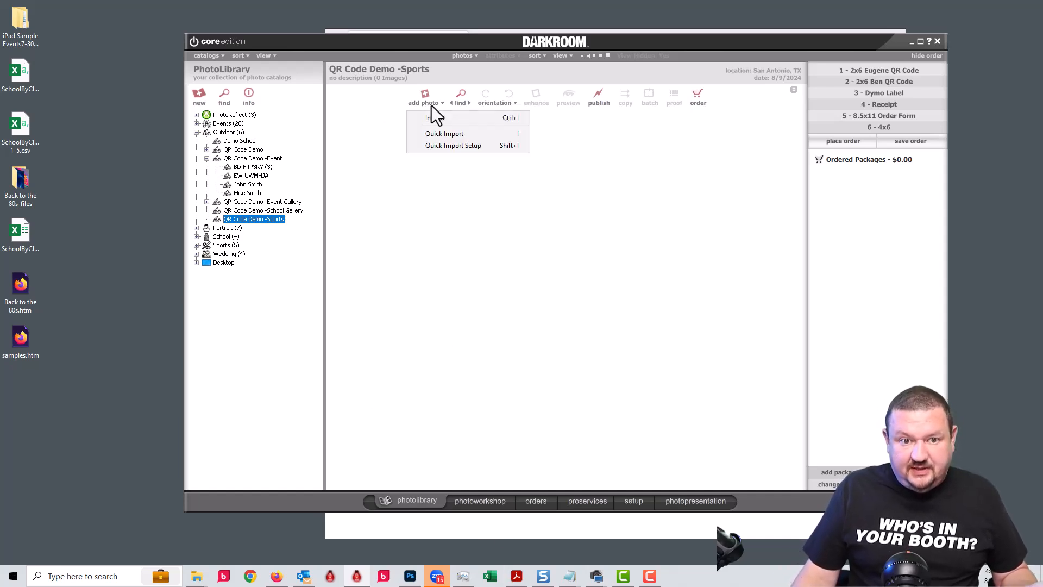
click(459, 148)
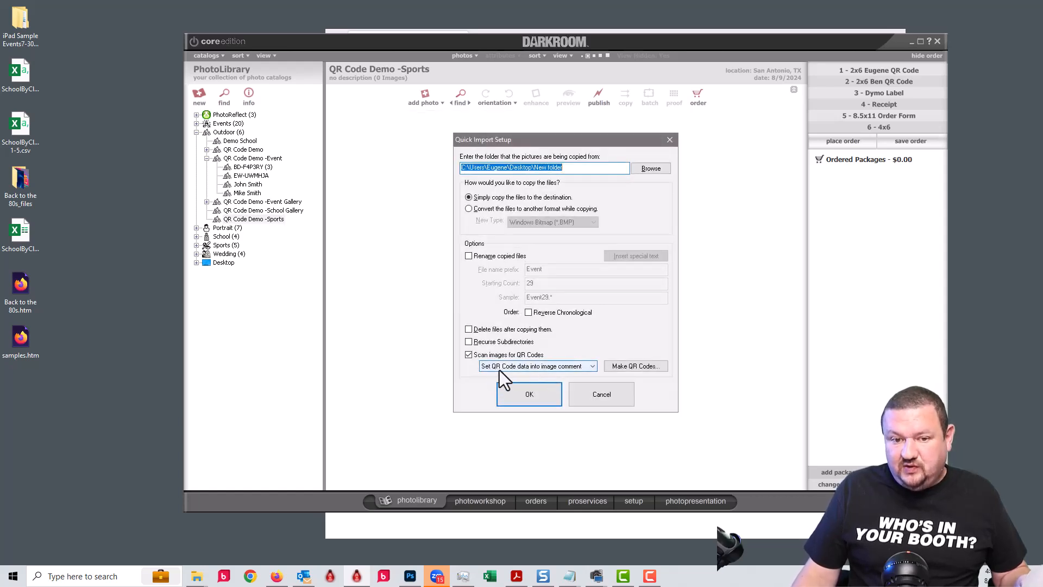
click(536, 394)
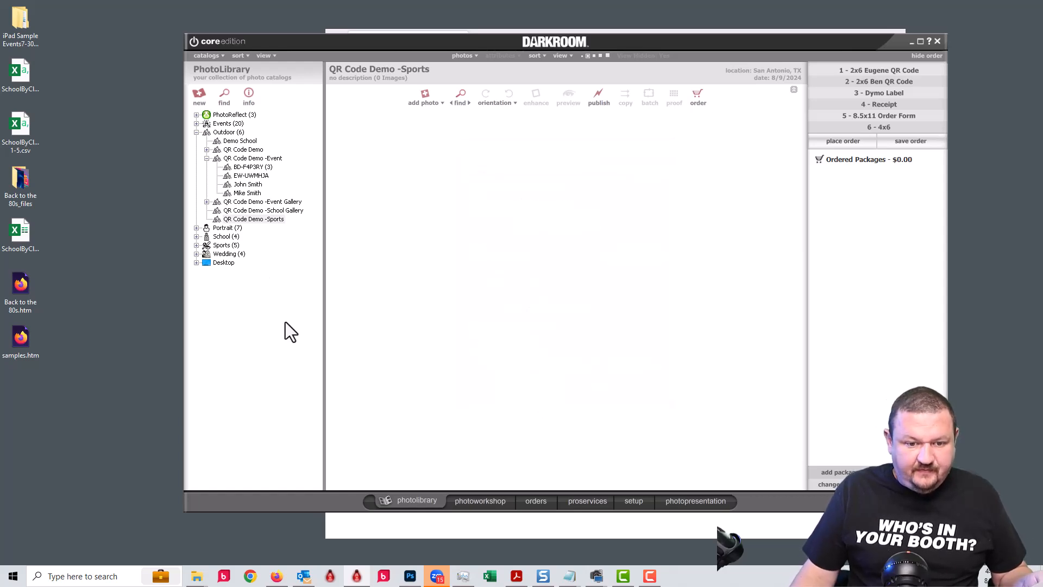
Switch to the photo workshop so IMG_0832, IMG_6250 and img_6259 quick-import into the album.
click(480, 501)
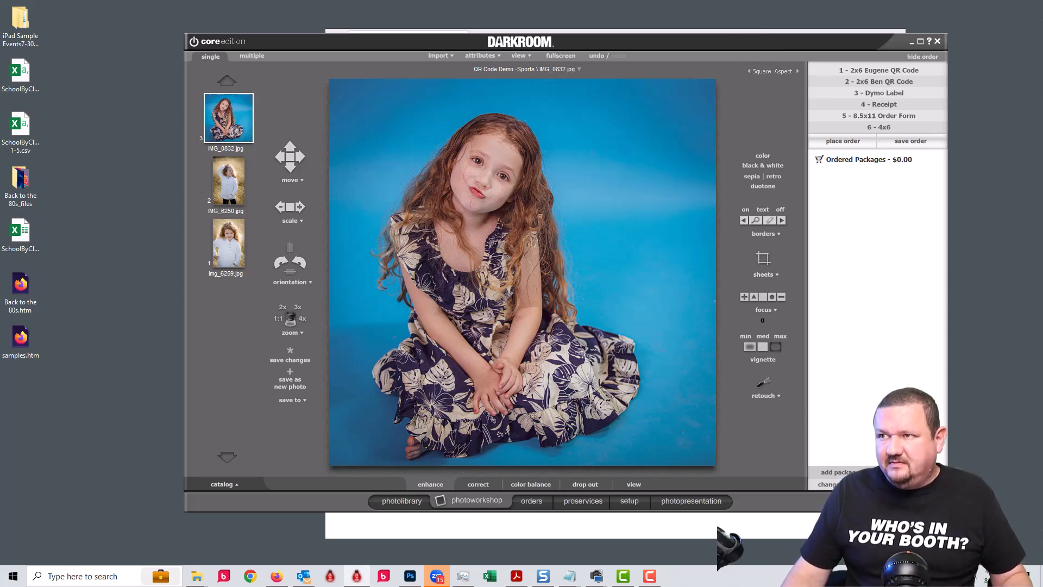
Copy more photos into the watched folder from File Explorer, then return to Darkroom.
key(super+e)
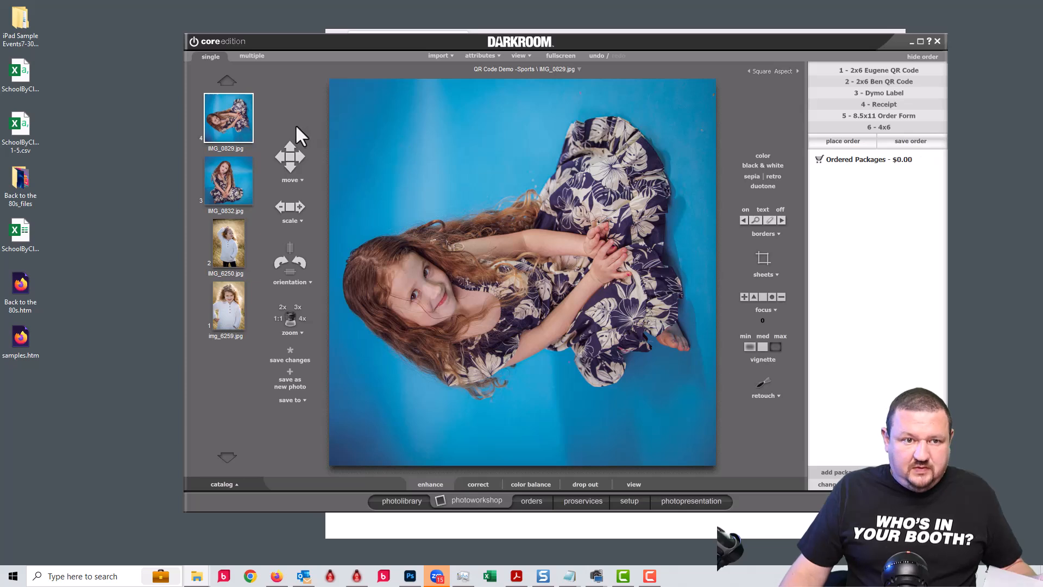
click(302, 94)
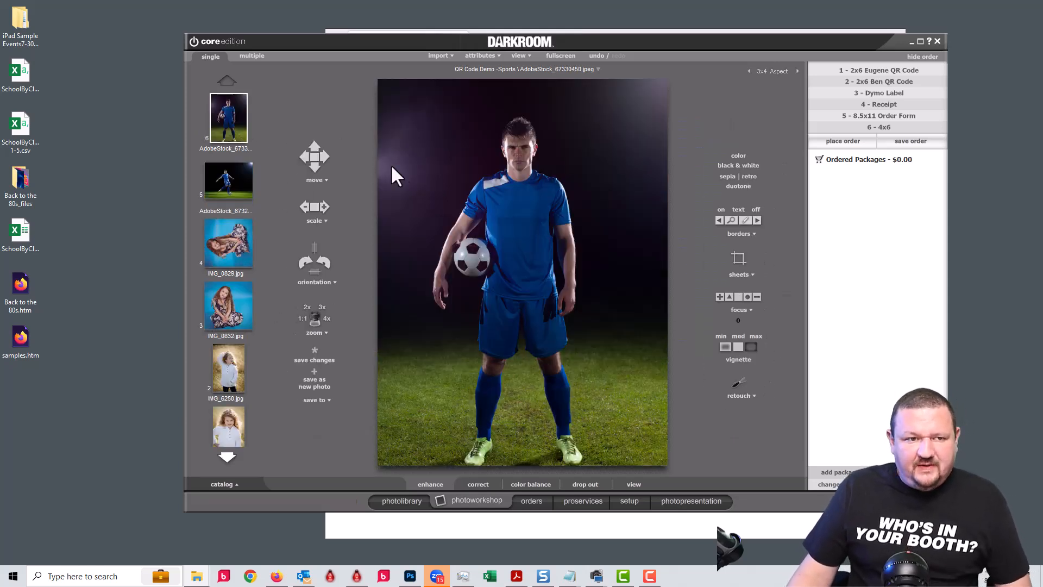
Check the soccer player photo's User Comment property for its QR card data.
right_click(223, 112)
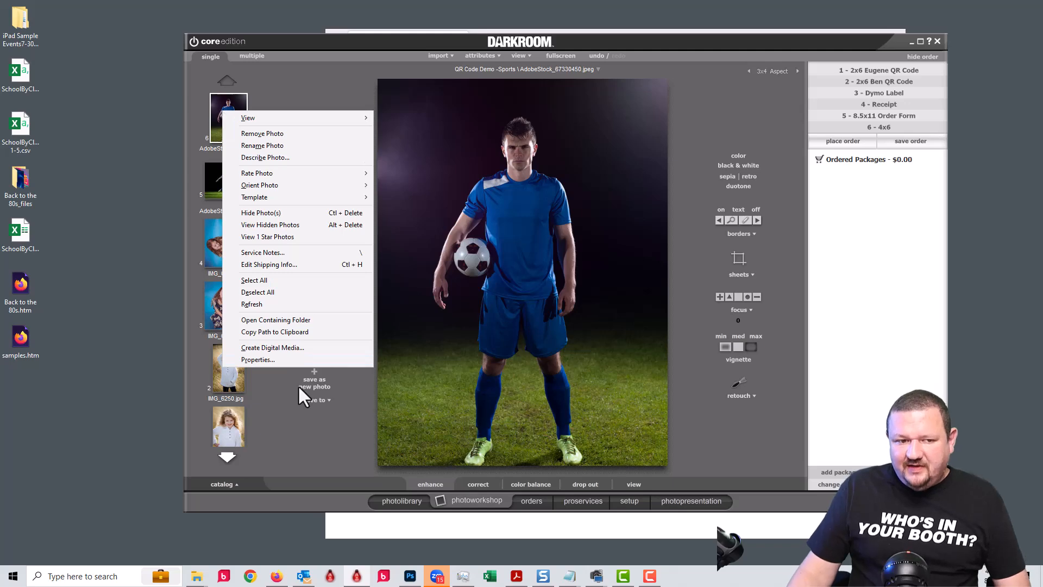
click(289, 358)
scroll(617, 233, down, 5)
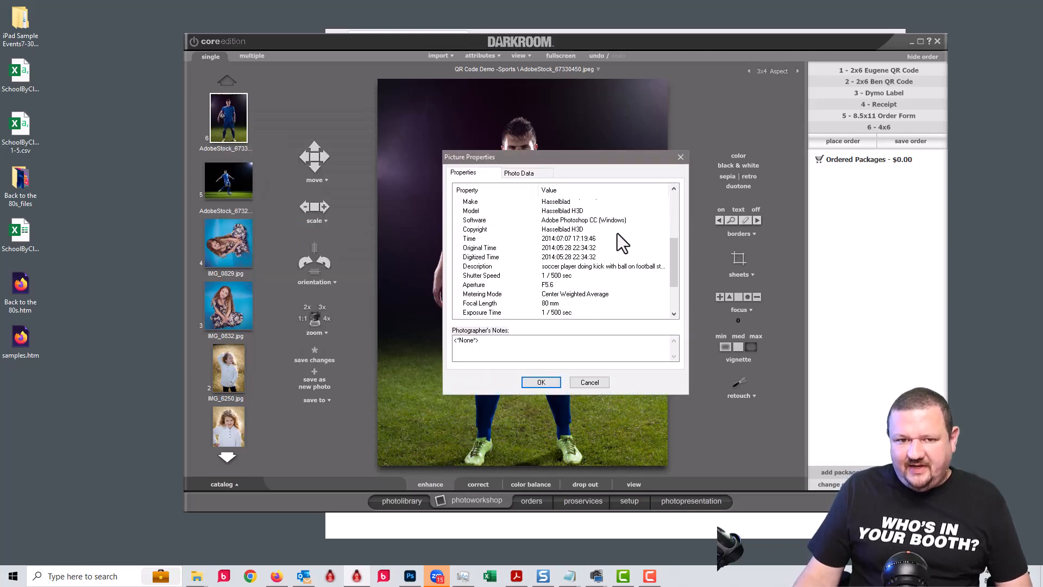
scroll(581, 293, down, 2)
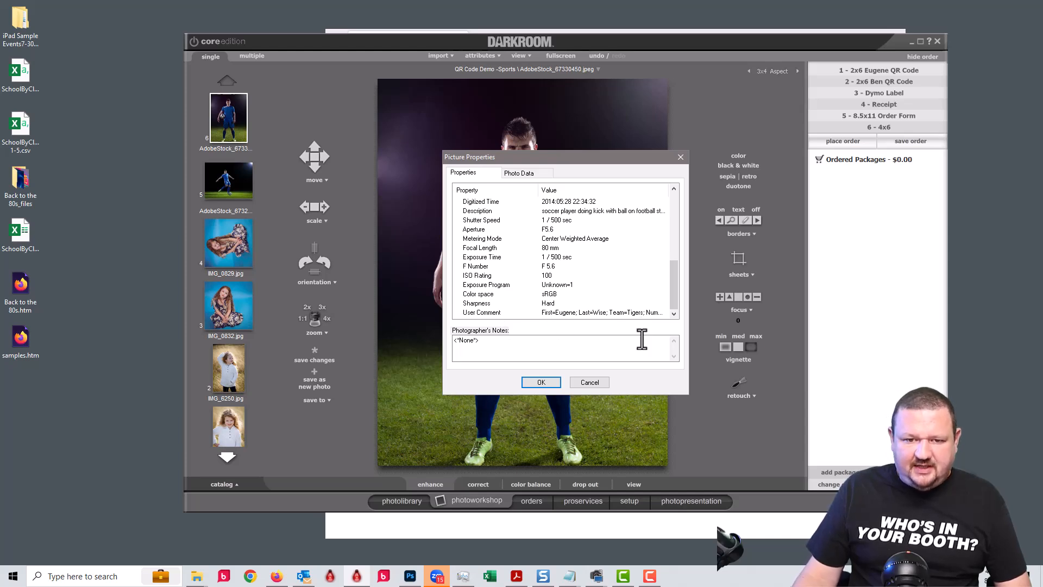
click(602, 382)
Check IMG_0829's User Comment for the scanned card data, then show IMG_0832.
click(232, 243)
right_click(232, 246)
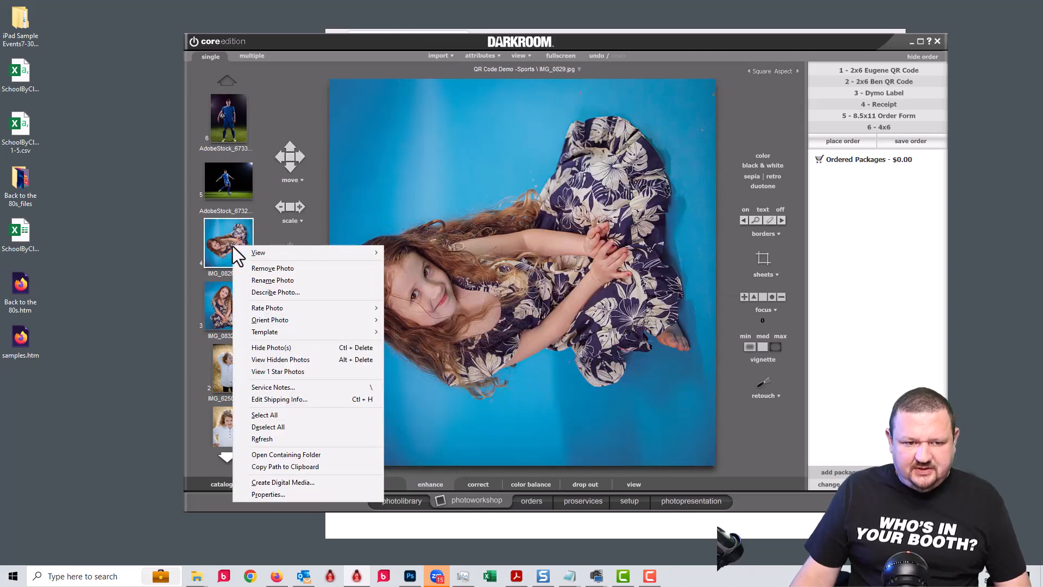
click(334, 494)
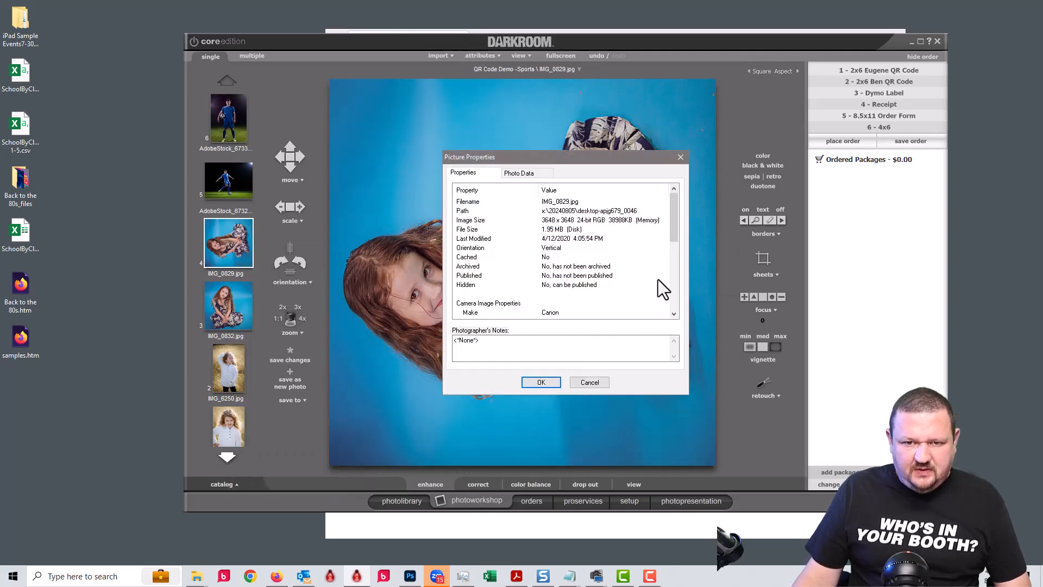
scroll(675, 265, down, 5)
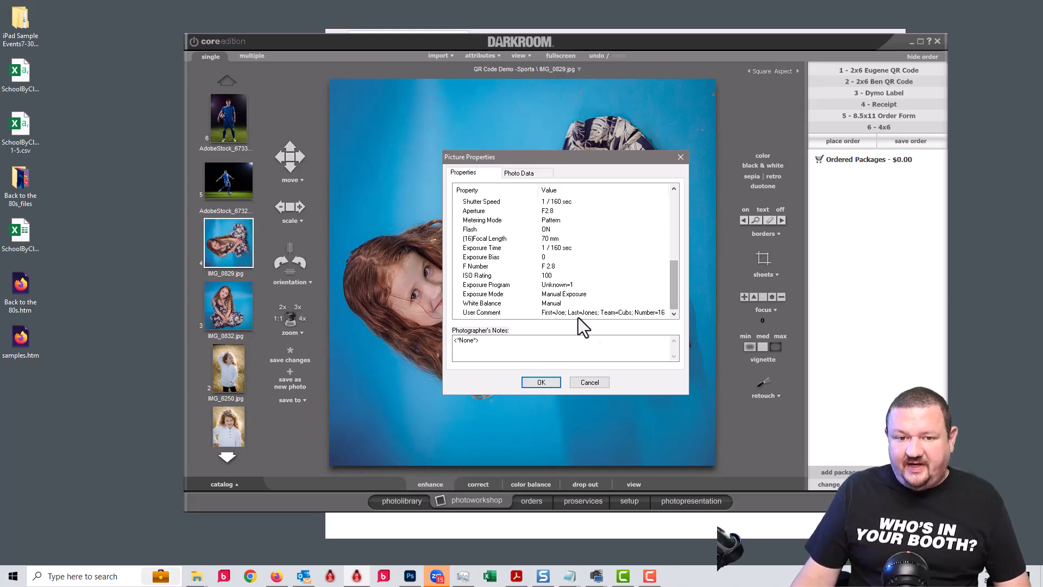
click(552, 313)
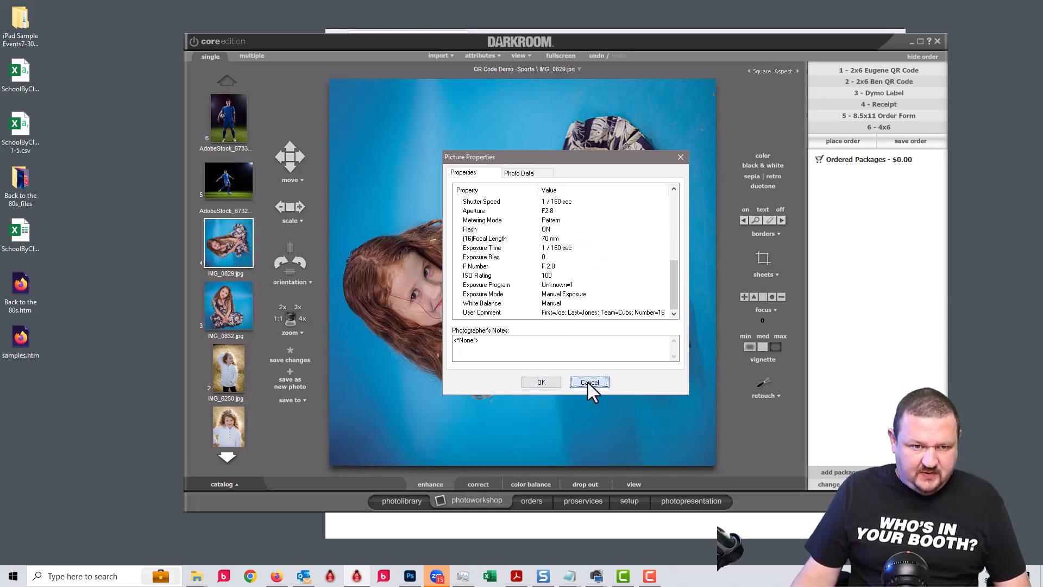
click(589, 382)
click(227, 457)
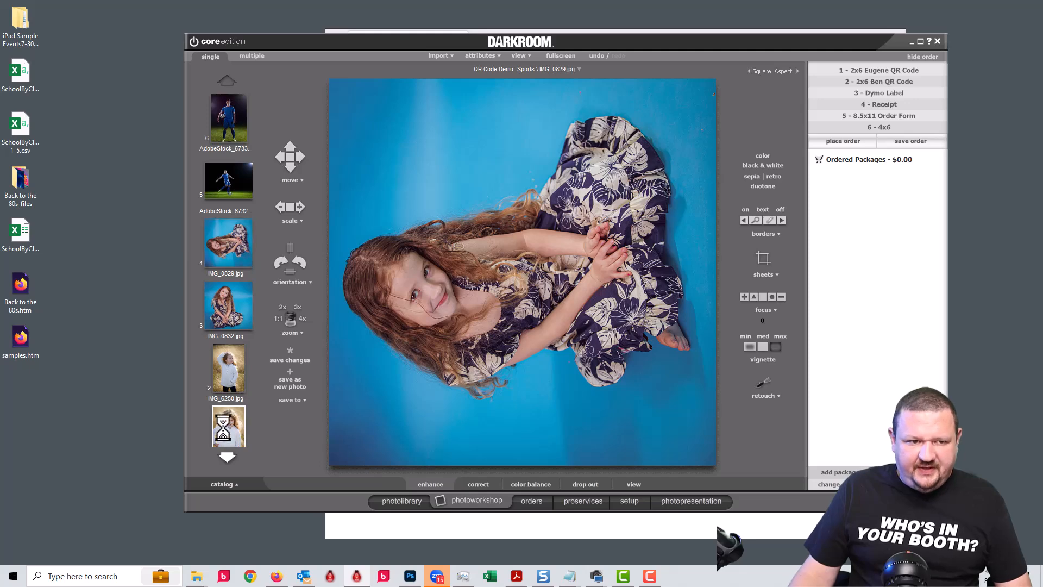
click(226, 246)
Apply the Baseball - Trading Card template to IMG_0829.
click(238, 179)
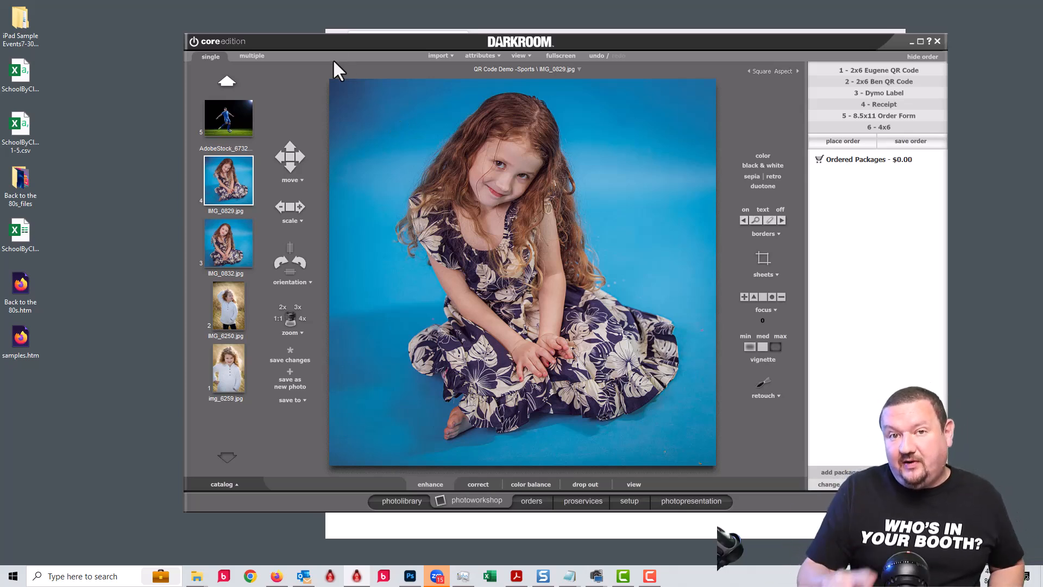
key(b)
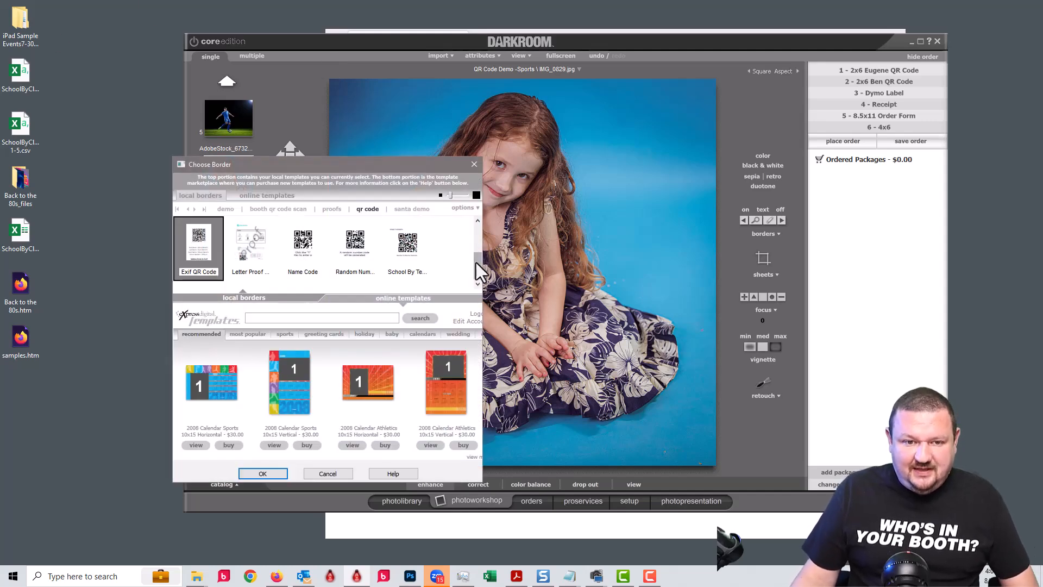
drag(478, 263, 481, 243)
click(407, 242)
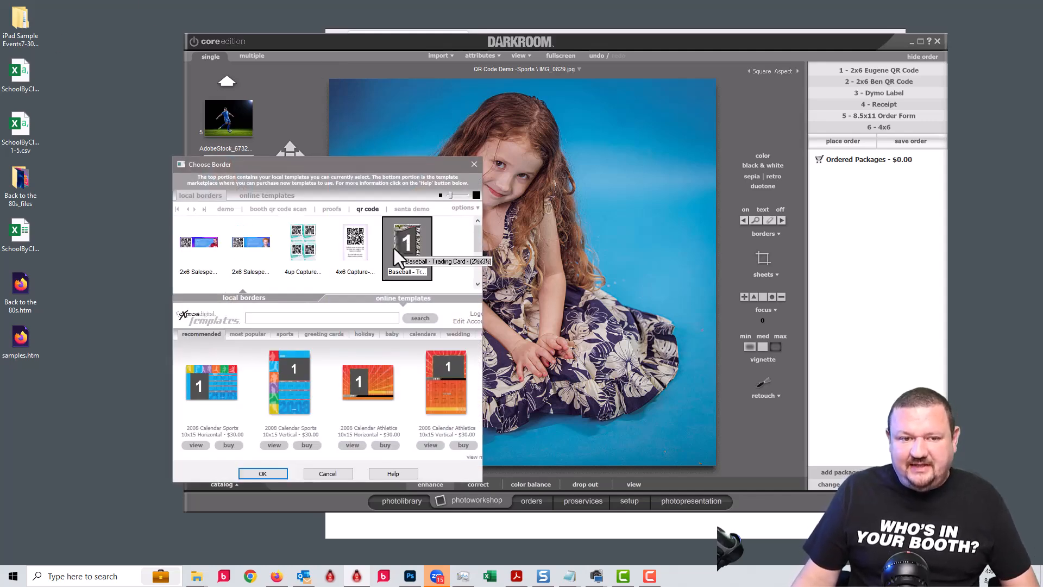
click(261, 472)
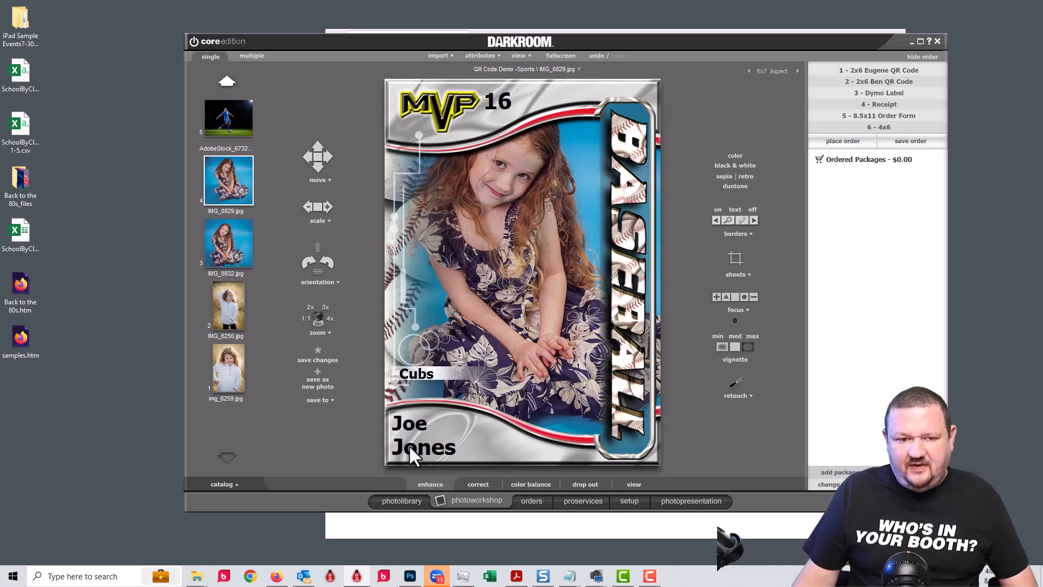
Preview the cards for the soccer photos and move the player photo down inside its card.
click(229, 114)
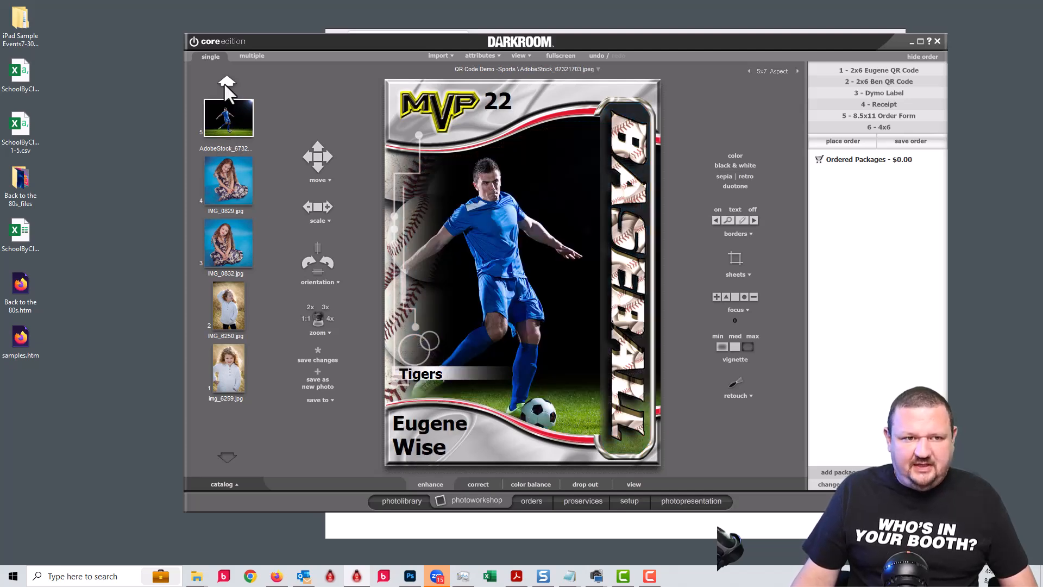
click(223, 82)
click(229, 116)
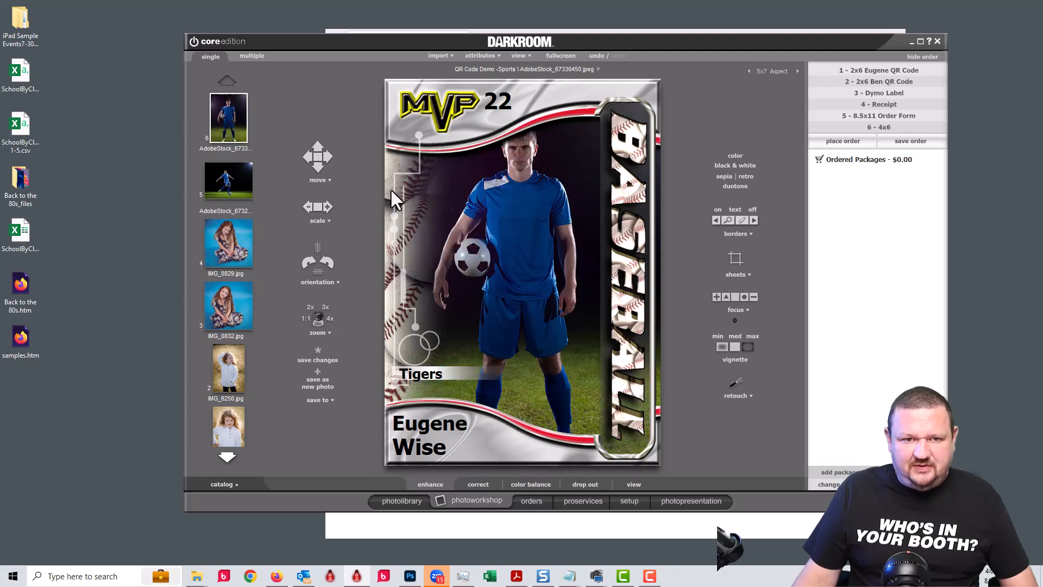
drag(514, 198, 515, 248)
scroll(497, 238, up, 3)
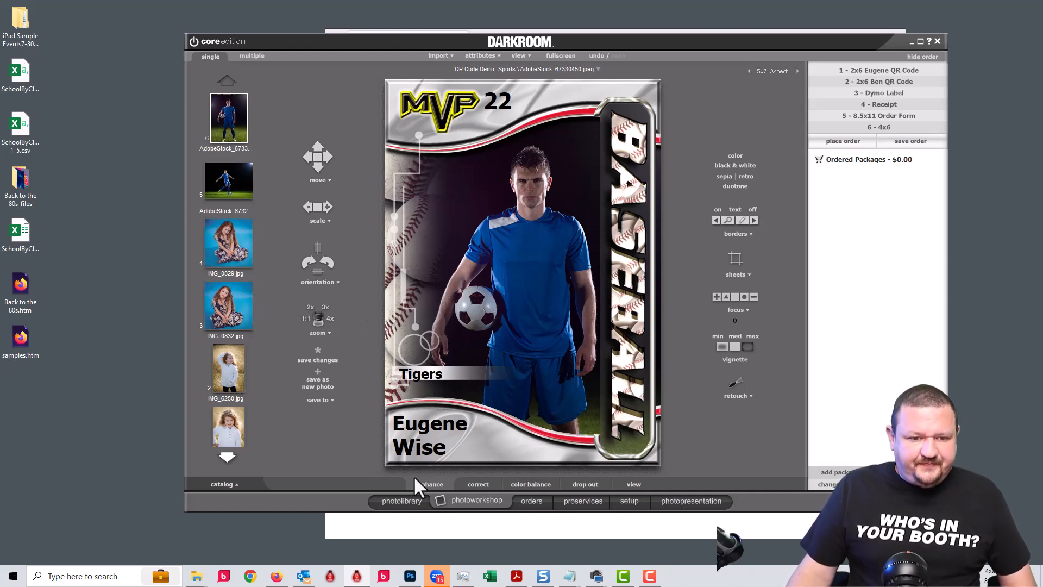
click(409, 503)
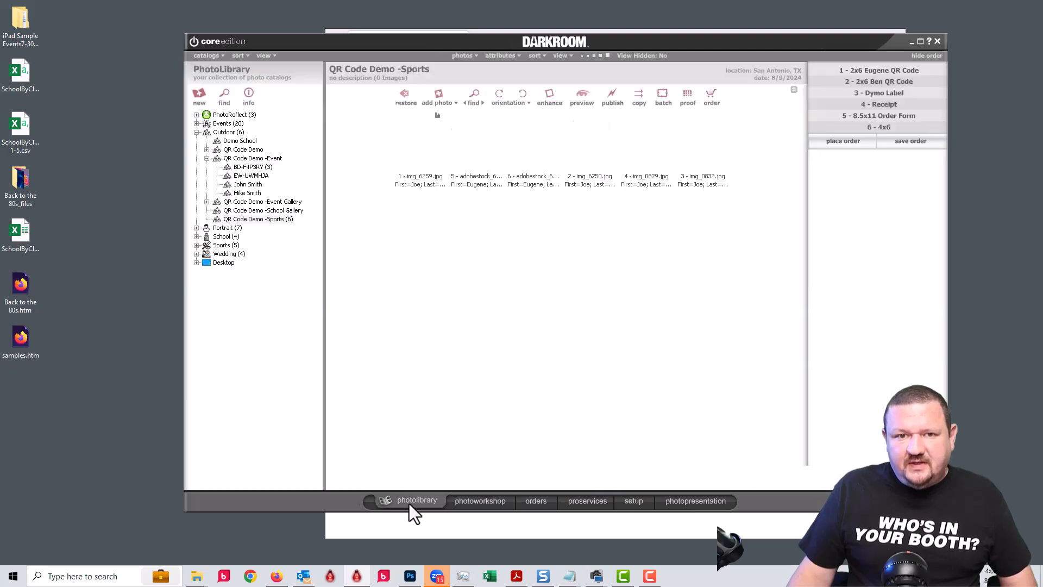